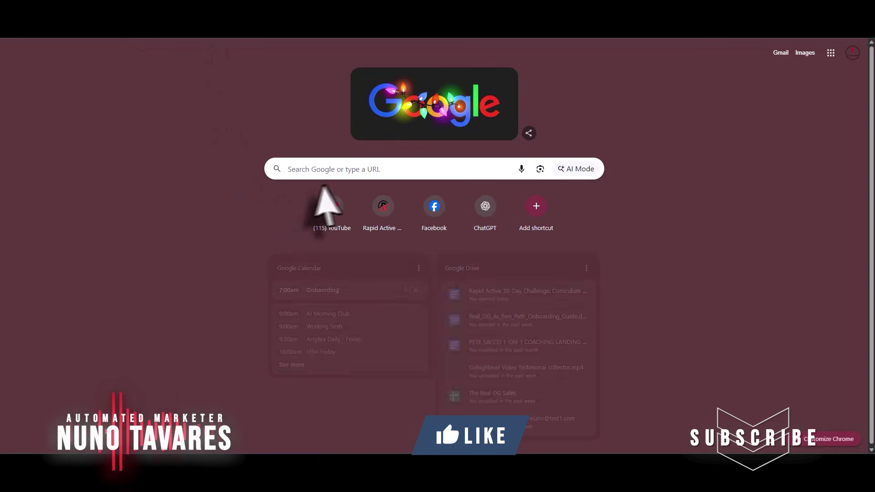
- Search the web for Google Workspace Studio and open the official result about automating workflows with agentic AI powered by Gemini
{"action": "left_click", "coordinate": [329, 170]}
{"action": "type", "text": "gogol"}
{"action": "key", "text": "BackSpace"}
{"action": "key", "text": "BackSpace"}
{"action": "type", "text": "gle workspace studio"}
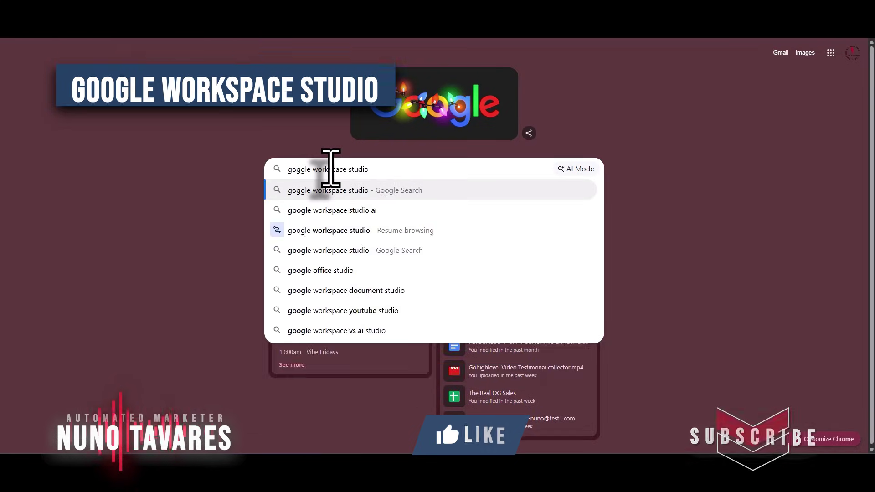
{"action": "key", "text": "Return"}
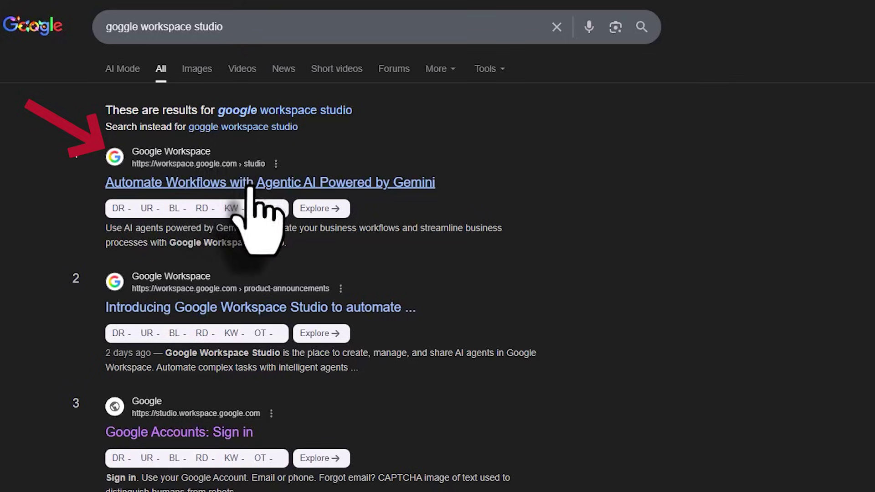
{"action": "left_click", "coordinate": [248, 182]}
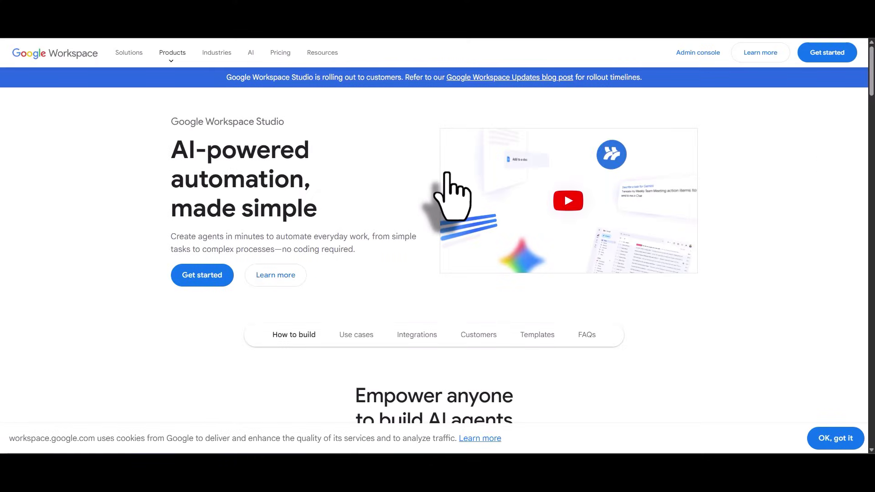
- Examine the Workspace Studio product page from the introduction through How to build to the Automate complex work use cases
{"action": "scroll", "coordinate": [302, 124], "scroll_direction": "down", "scroll_amount": 5}
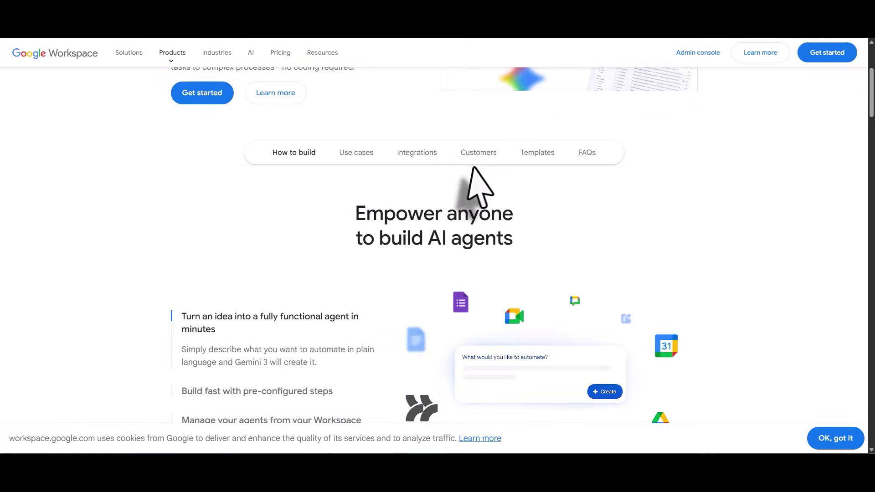
{"action": "scroll", "coordinate": [475, 172], "scroll_direction": "up", "scroll_amount": 5}
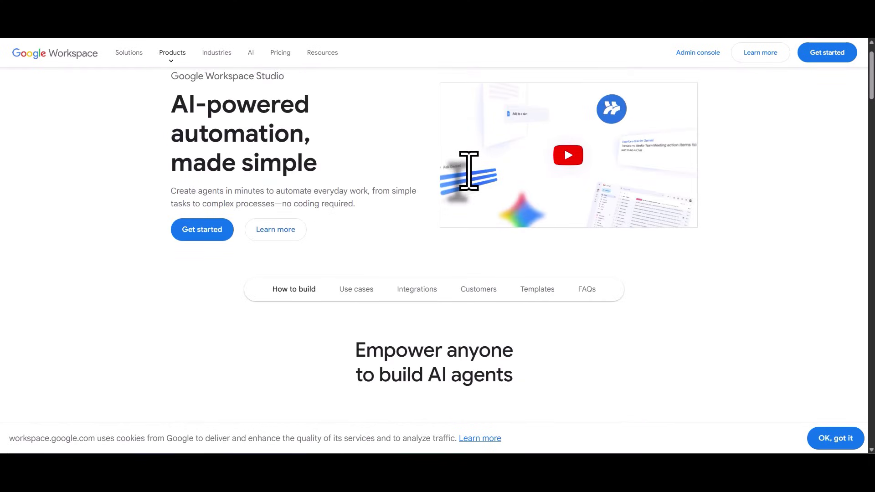
{"action": "scroll", "coordinate": [470, 172], "scroll_direction": "down", "scroll_amount": 1}
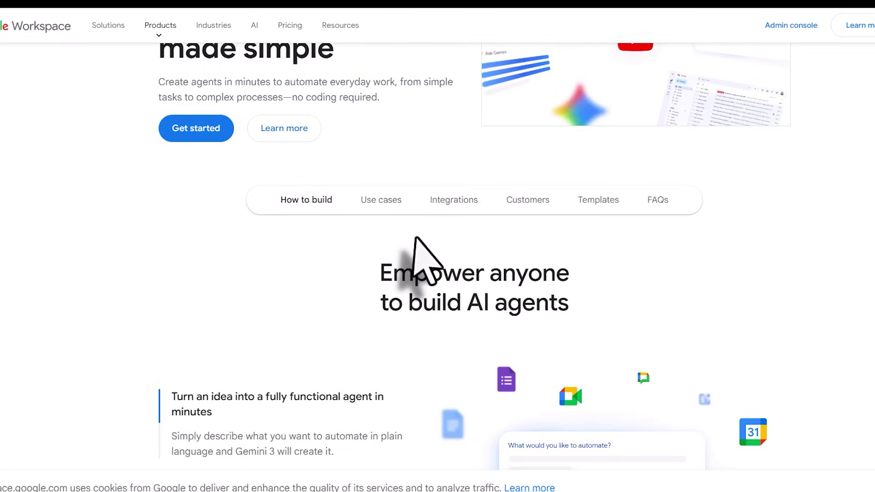
{"action": "scroll", "coordinate": [416, 239], "scroll_direction": "down", "scroll_amount": 10}
{"action": "scroll", "coordinate": [416, 238], "scroll_direction": "up", "scroll_amount": 10}
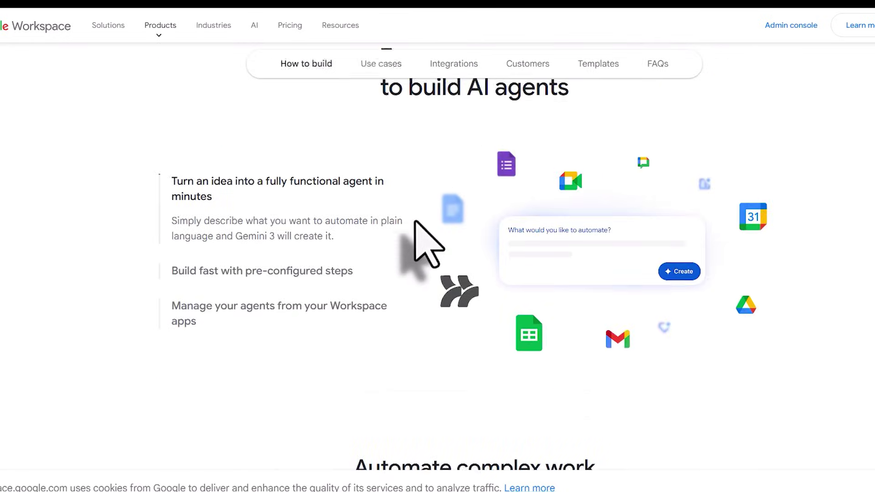
{"action": "scroll", "coordinate": [385, 214], "scroll_direction": "down", "scroll_amount": 10}
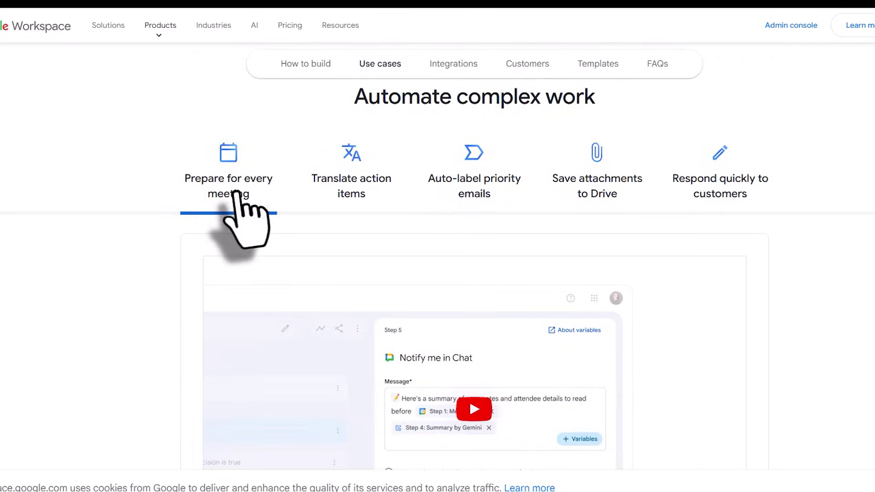
{"action": "scroll", "coordinate": [238, 192], "scroll_direction": "down", "scroll_amount": 3}
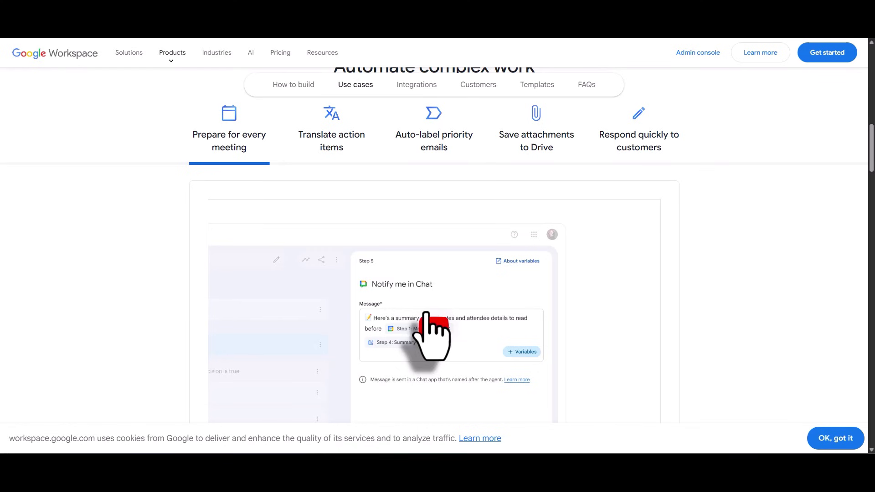
- View the use cases for translating action items, labelling emails, saving attachments and responding to customers, plus the business app integrations
{"action": "left_click", "coordinate": [342, 142]}
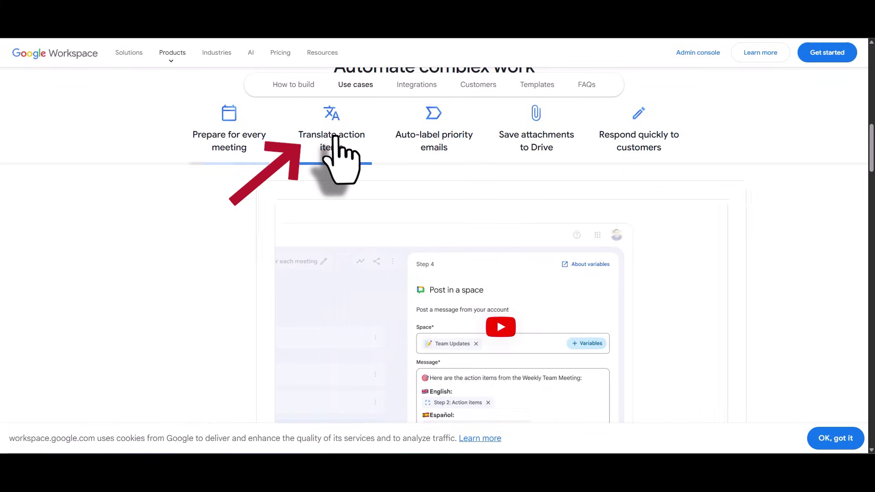
{"action": "left_click", "coordinate": [447, 133]}
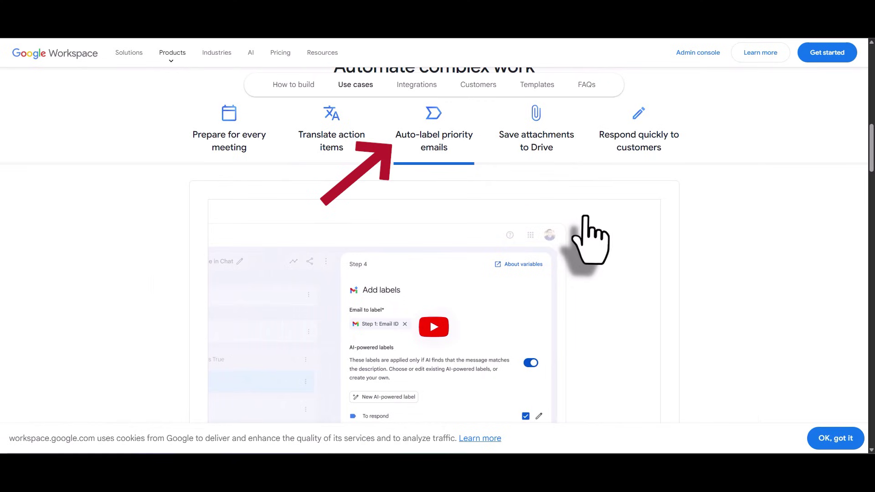
{"action": "left_click", "coordinate": [554, 145]}
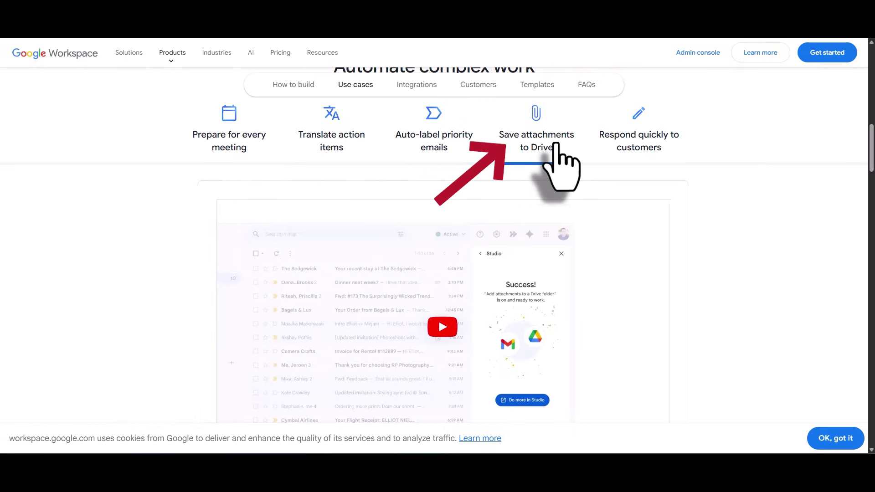
{"action": "left_click", "coordinate": [654, 138]}
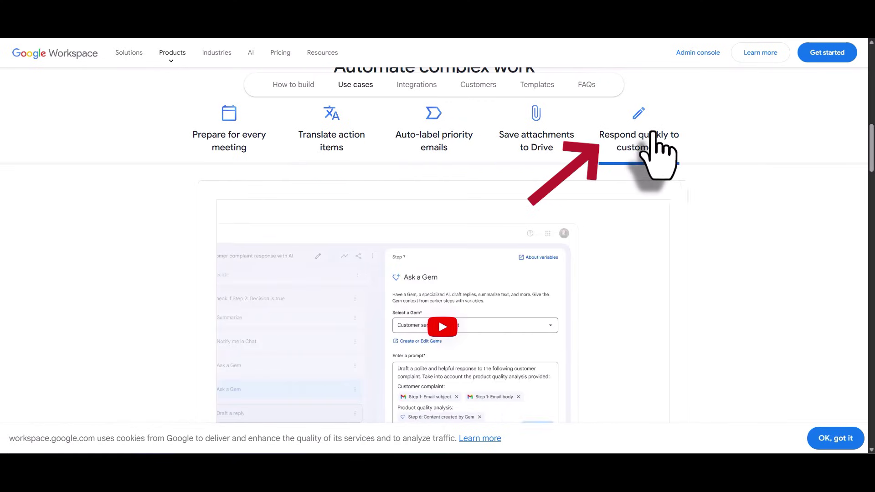
{"action": "scroll", "coordinate": [602, 314], "scroll_direction": "down", "scroll_amount": 10}
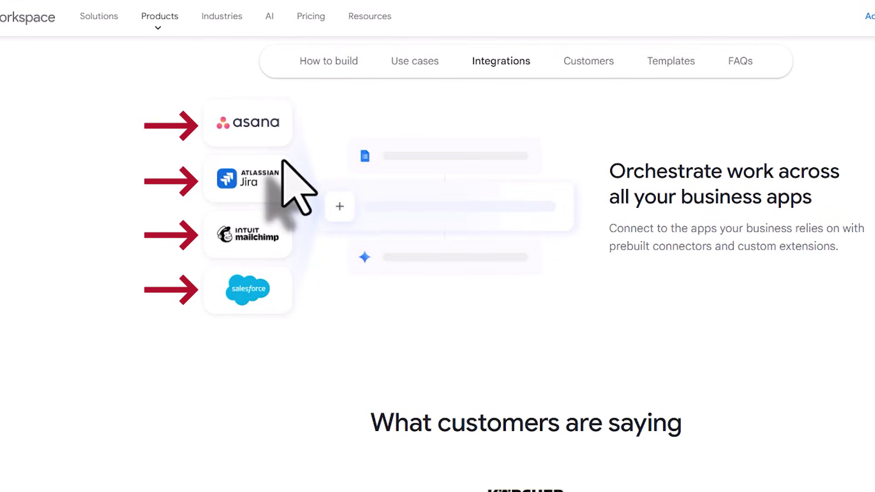
{"action": "scroll", "coordinate": [292, 187], "scroll_direction": "up", "scroll_amount": 15}
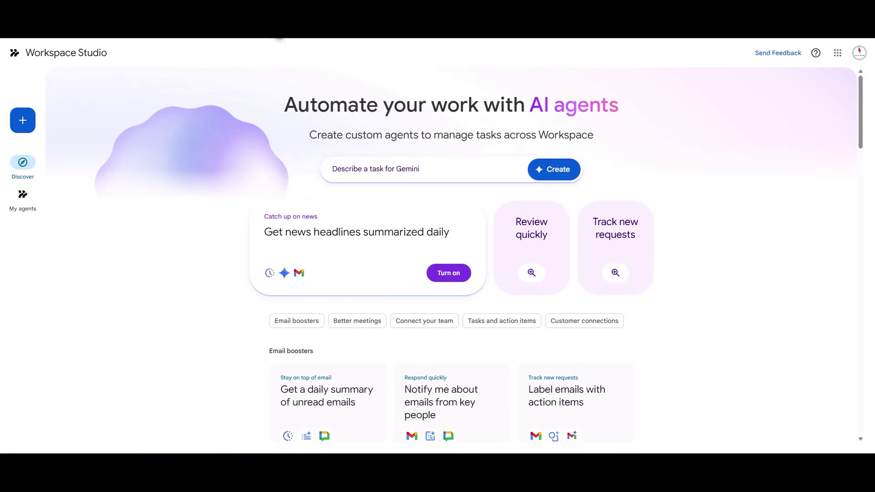
- Shrink the Workspace Studio window to show its web address, and maximize it again
{"action": "left_click_drag", "start_coordinate": [279, 39], "coordinate": [283, 101]}
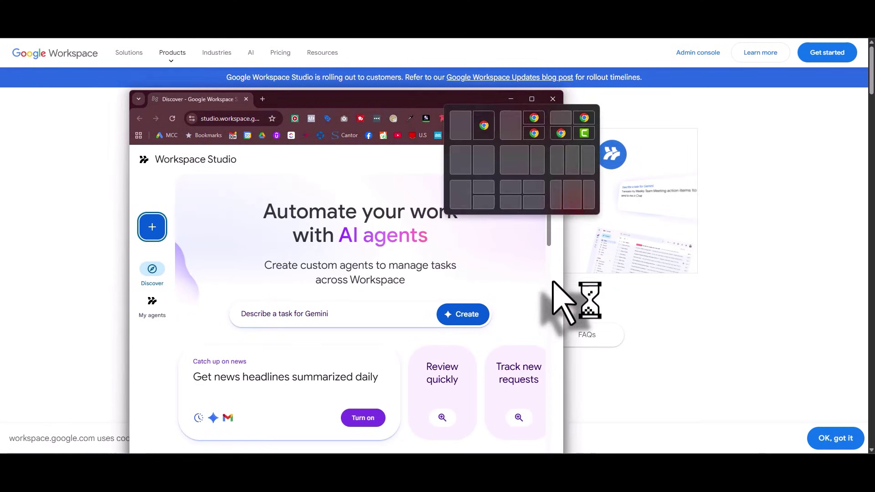
{"action": "left_click_drag", "start_coordinate": [566, 271], "coordinate": [811, 289]}
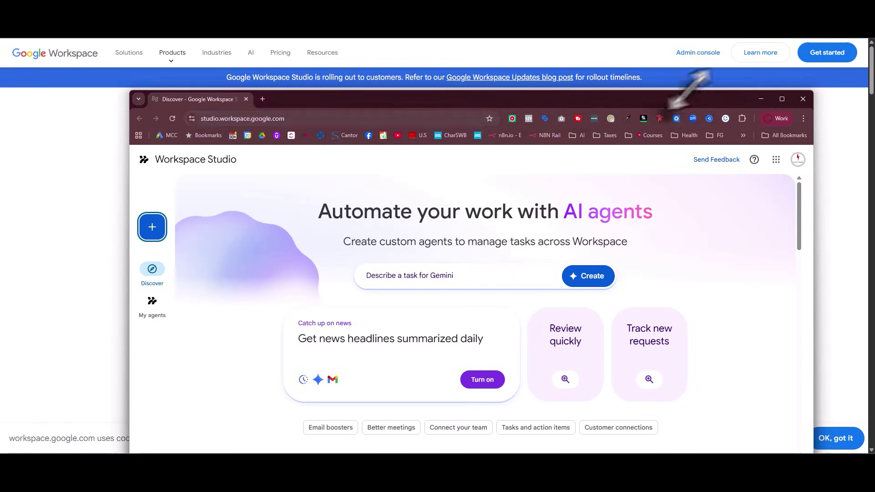
{"action": "left_click", "coordinate": [783, 99]}
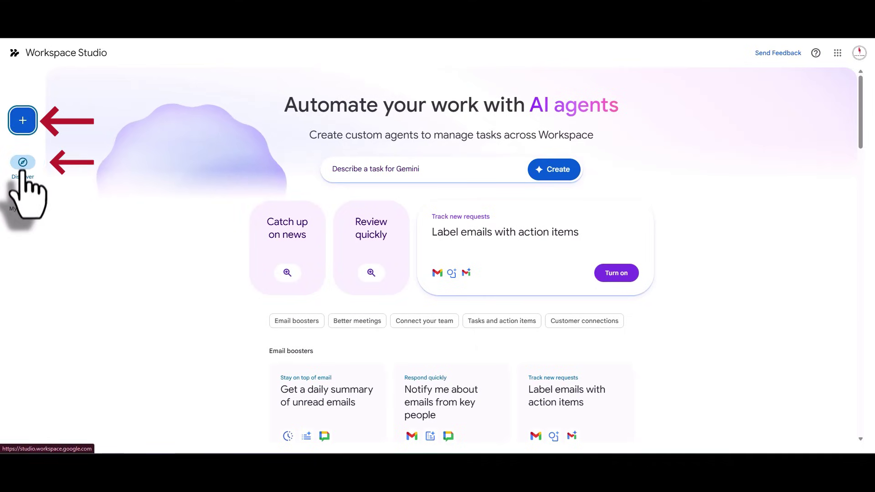
- Browse the Email boosters and Better meetings templates on Discover and open "Get pre-meeting briefs in Chat"
{"action": "scroll", "coordinate": [725, 209], "scroll_direction": "down", "scroll_amount": 4}
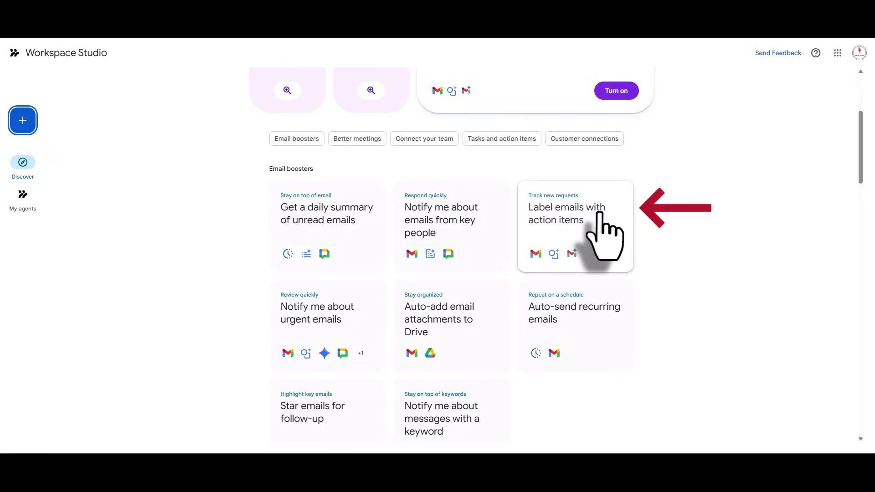
{"action": "scroll", "coordinate": [598, 214], "scroll_direction": "down", "scroll_amount": 2}
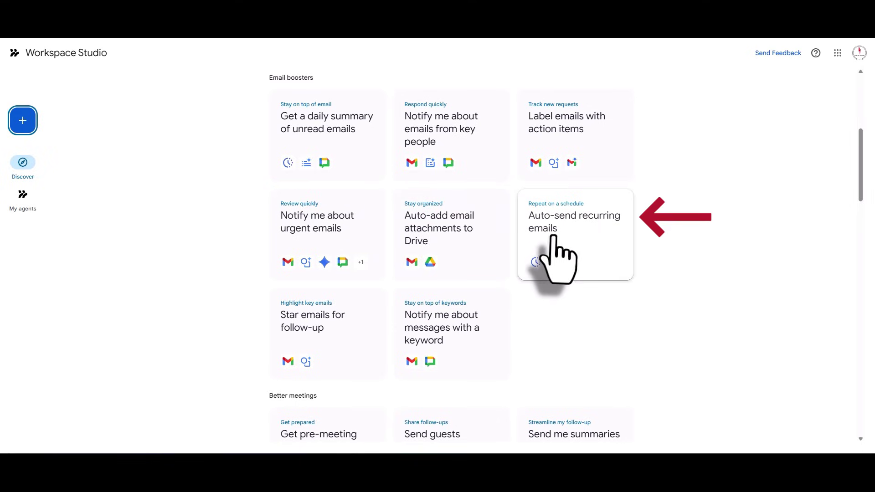
{"action": "scroll", "coordinate": [554, 239], "scroll_direction": "down", "scroll_amount": 2}
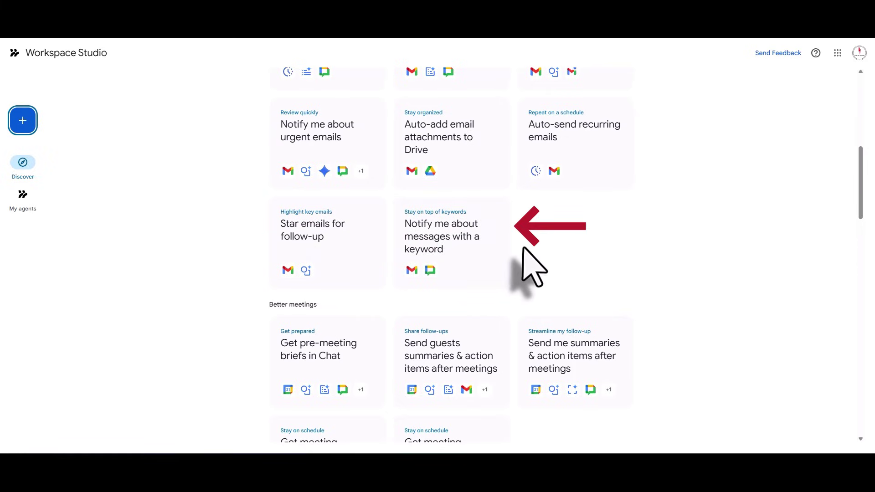
{"action": "scroll", "coordinate": [523, 248], "scroll_direction": "down", "scroll_amount": 2}
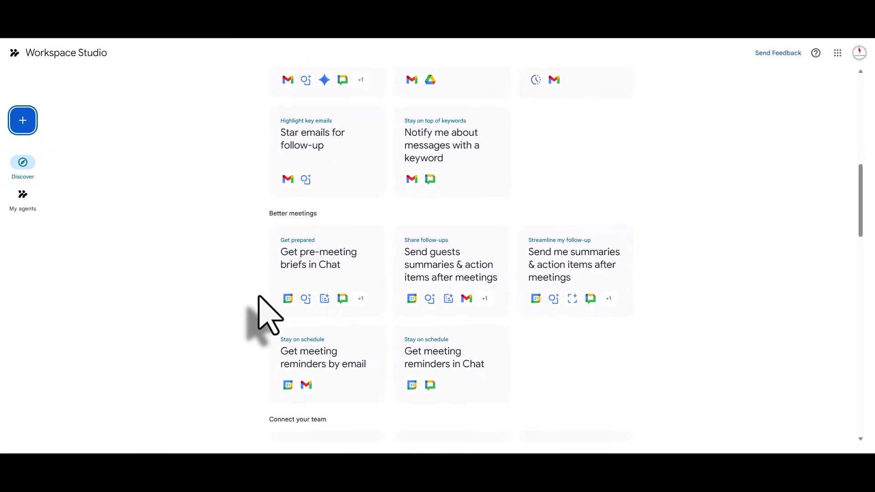
{"action": "scroll", "coordinate": [283, 274], "scroll_direction": "down", "scroll_amount": 2}
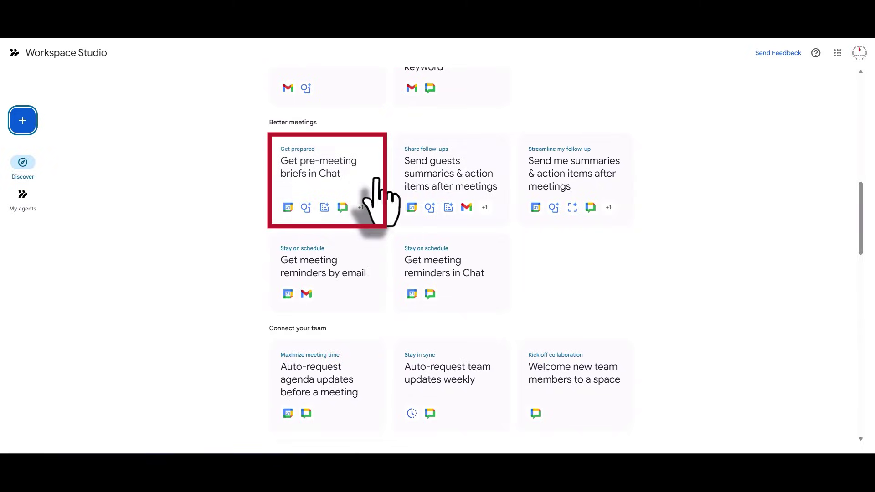
{"action": "left_click", "coordinate": [363, 184]}
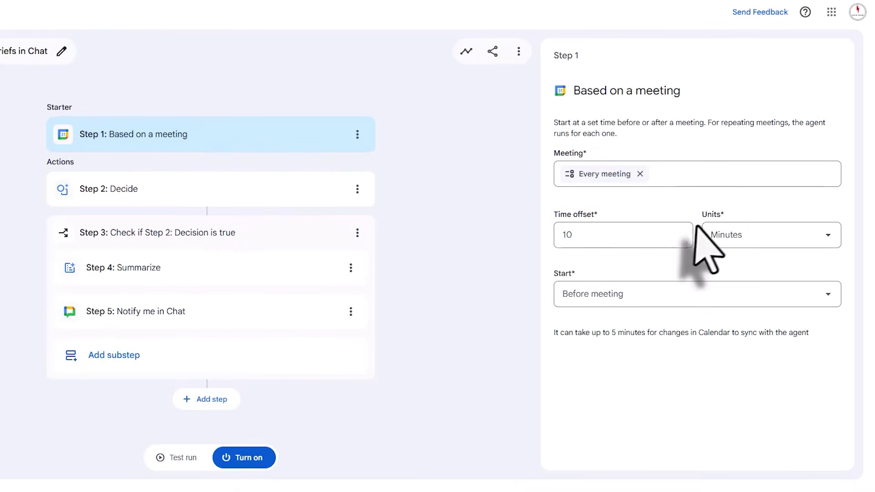
- Review the settings of the agent's Decide, Check if, Summarize and Notify me in Chat steps
{"action": "left_click", "coordinate": [214, 191]}
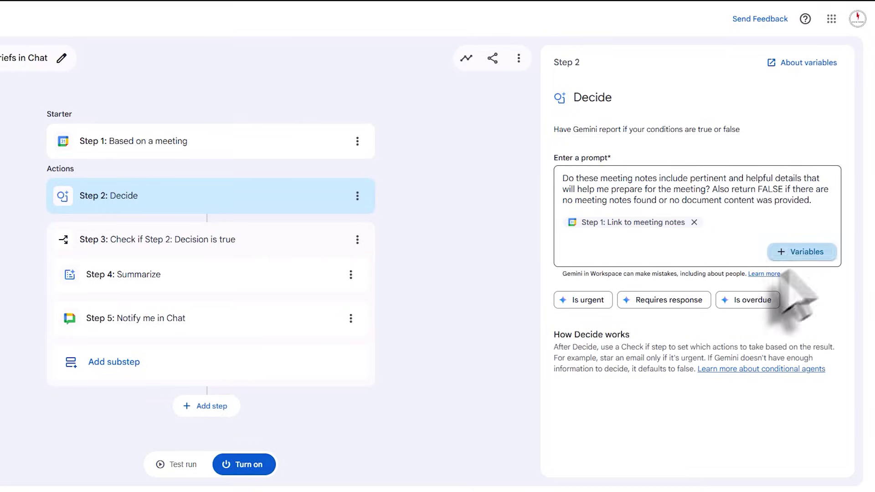
{"action": "left_click", "coordinate": [109, 240]}
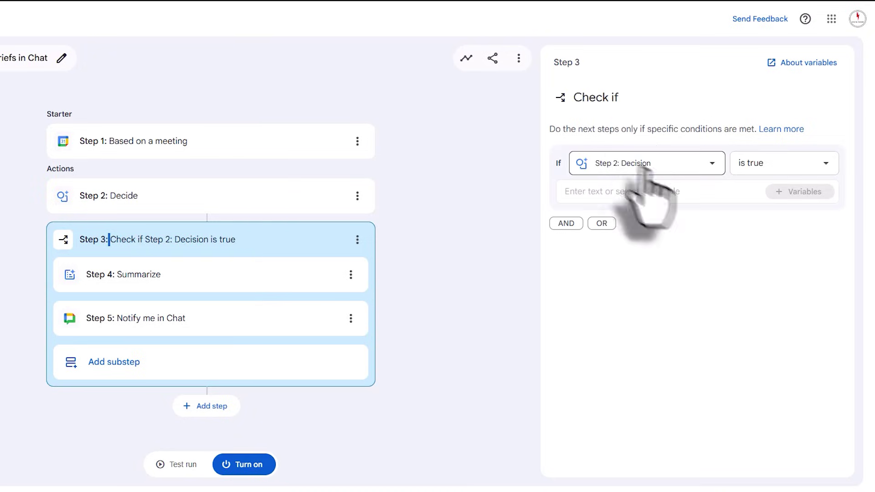
{"action": "left_click", "coordinate": [222, 275]}
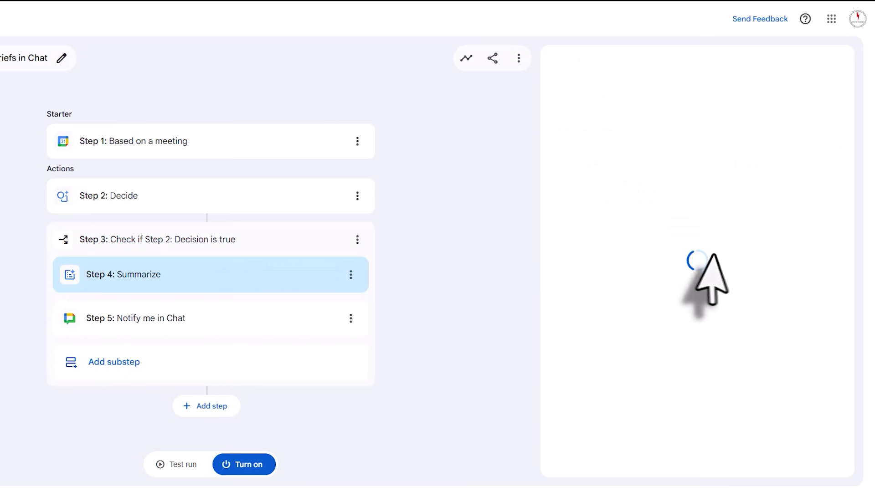
{"action": "scroll", "coordinate": [697, 351], "scroll_direction": "down", "scroll_amount": 3}
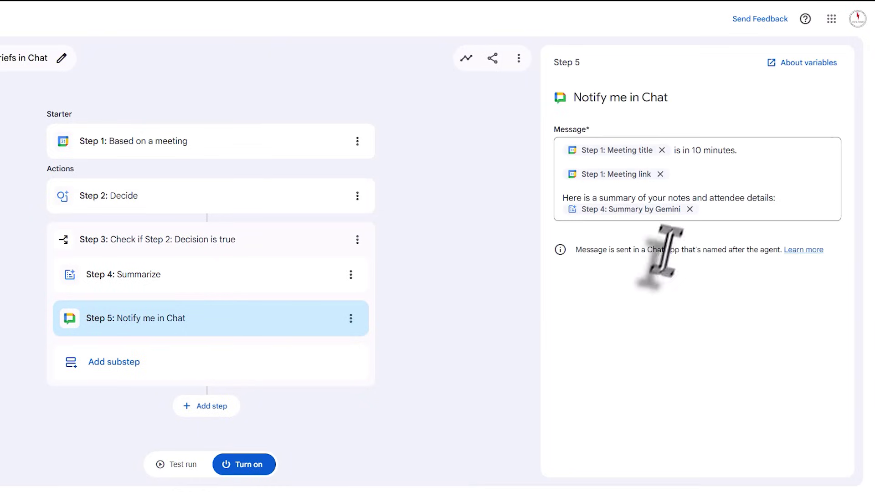
- Start a new substep after Notify me in Chat and look through the available AI, tool, Gmail and Chat actions
{"action": "left_click", "coordinate": [257, 364]}
{"action": "scroll", "coordinate": [629, 246], "scroll_direction": "down", "scroll_amount": 5}
{"action": "scroll", "coordinate": [701, 217], "scroll_direction": "up", "scroll_amount": 3}
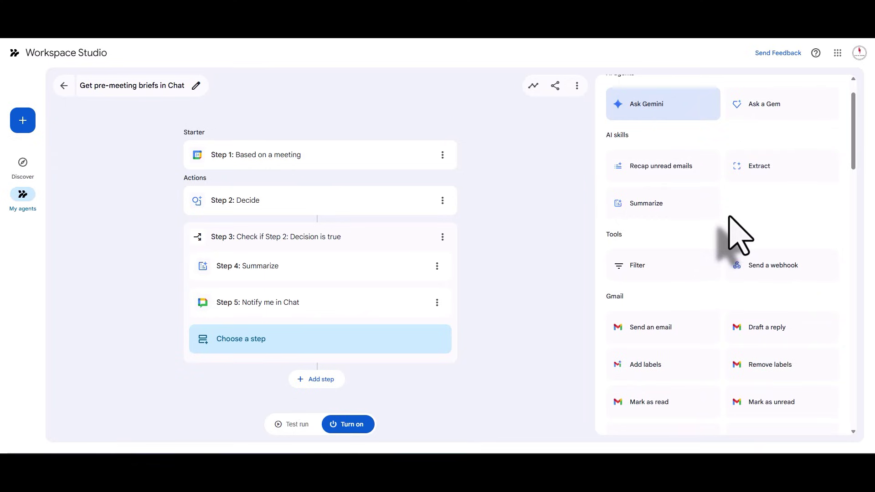
{"action": "scroll", "coordinate": [729, 218], "scroll_direction": "down", "scroll_amount": 3}
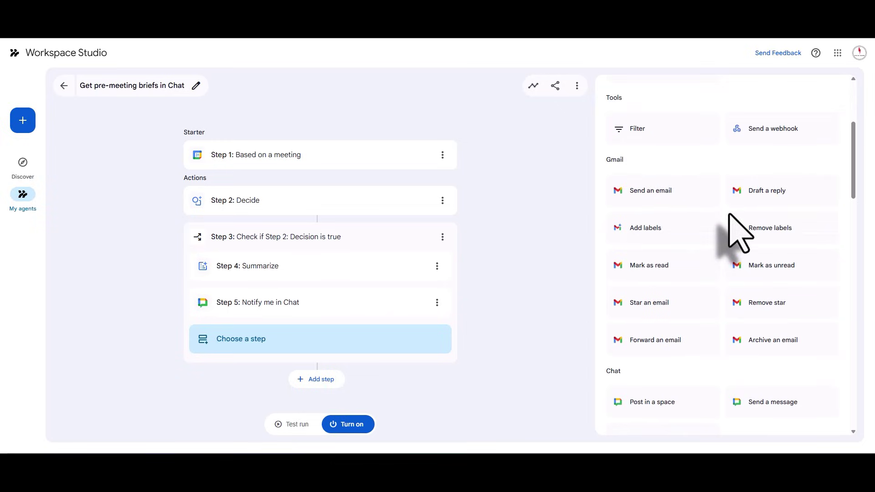
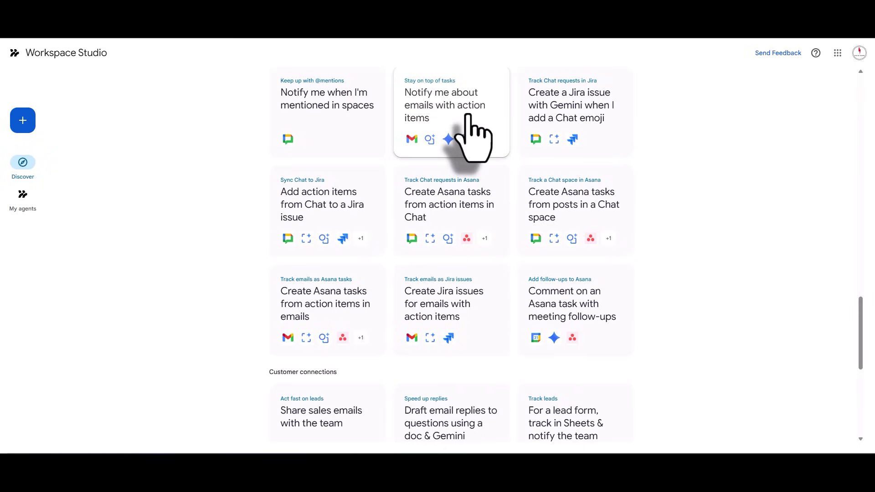
- Look through the remaining Discover templates, including Customer connections and Everyday essentials, and return to the Gemini task prompt
{"action": "scroll", "coordinate": [469, 117], "scroll_direction": "down", "scroll_amount": 2}
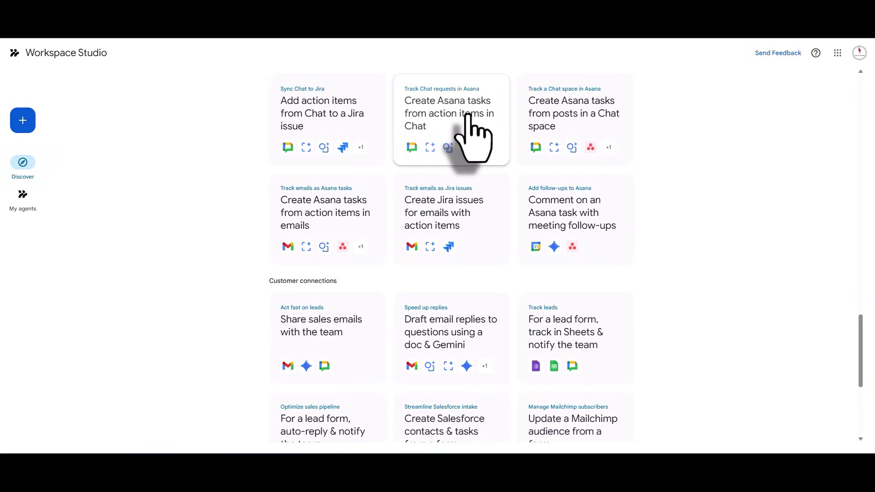
{"action": "scroll", "coordinate": [597, 200], "scroll_direction": "down", "scroll_amount": 5}
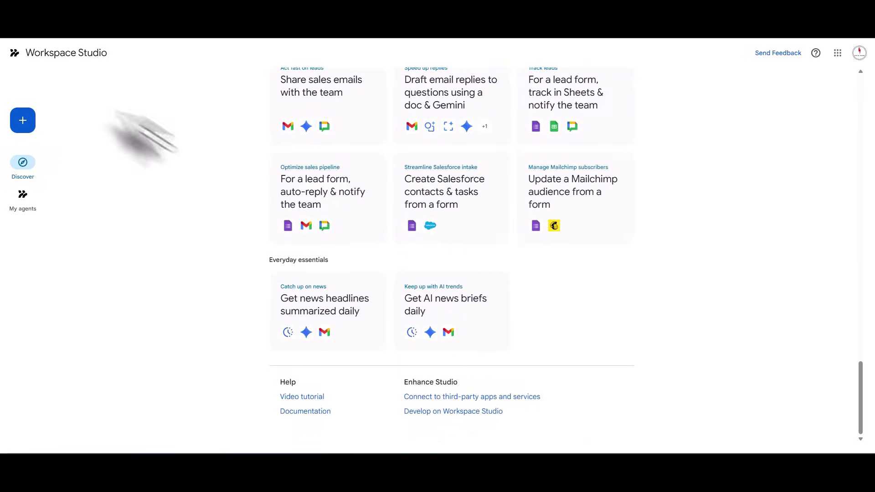
{"action": "scroll", "coordinate": [243, 169], "scroll_direction": "up", "scroll_amount": 15}
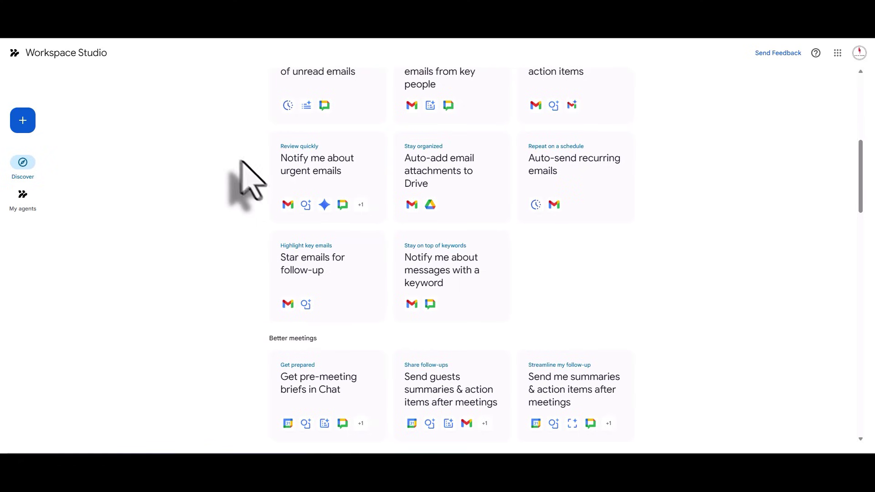
{"action": "scroll", "coordinate": [243, 162], "scroll_direction": "up", "scroll_amount": 7}
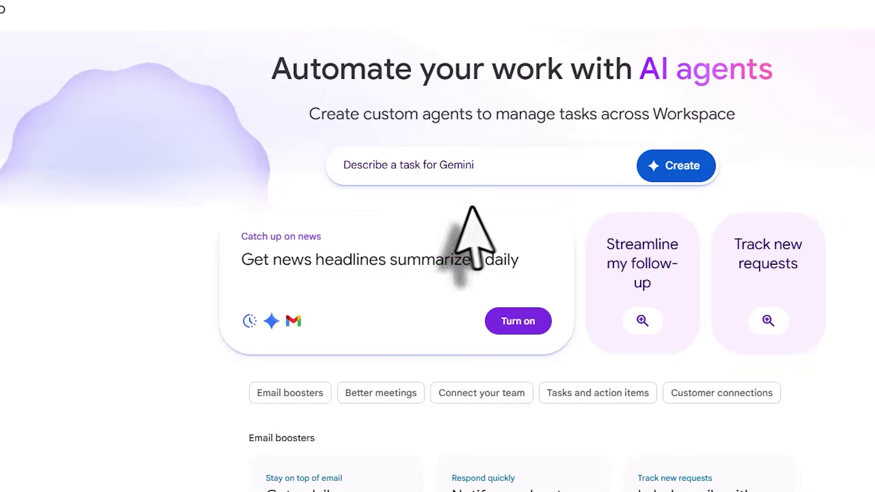
- Look at the example prompts offered for a Gemini task, and open the Portuguese Emails agent from My agents
{"action": "left_click", "coordinate": [397, 162]}
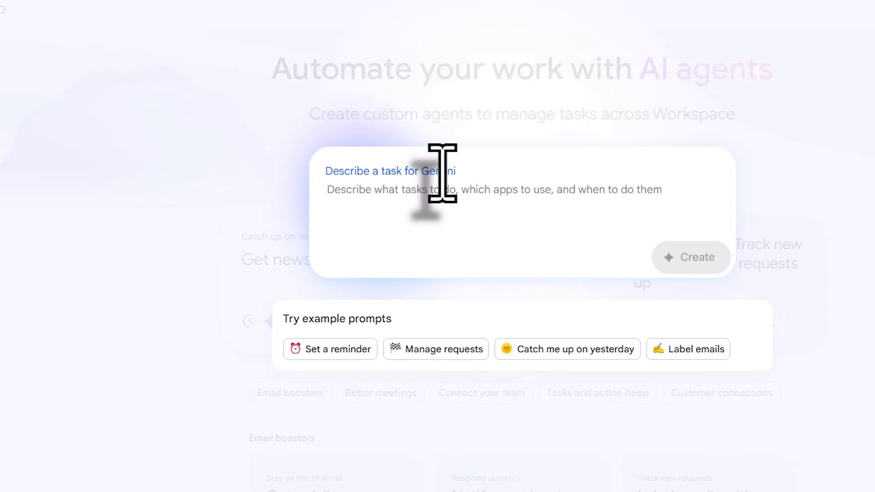
{"action": "left_click", "coordinate": [797, 185]}
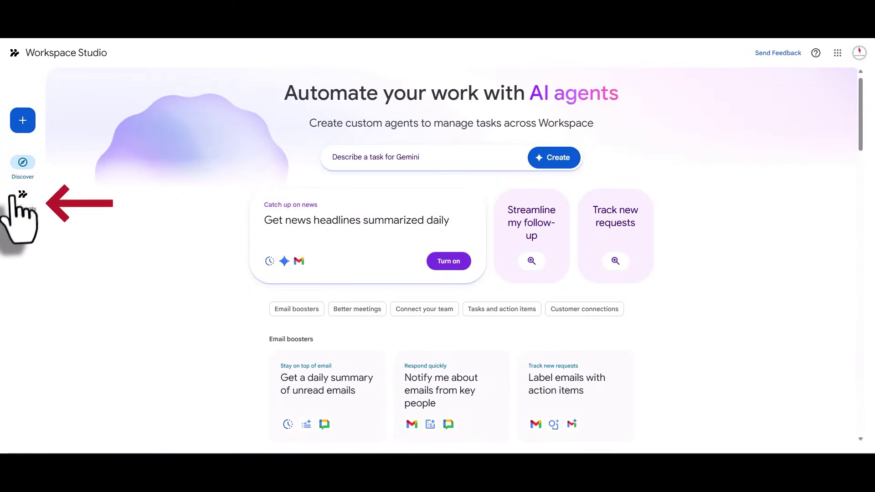
{"action": "left_click", "coordinate": [22, 201]}
{"action": "left_click", "coordinate": [400, 146]}
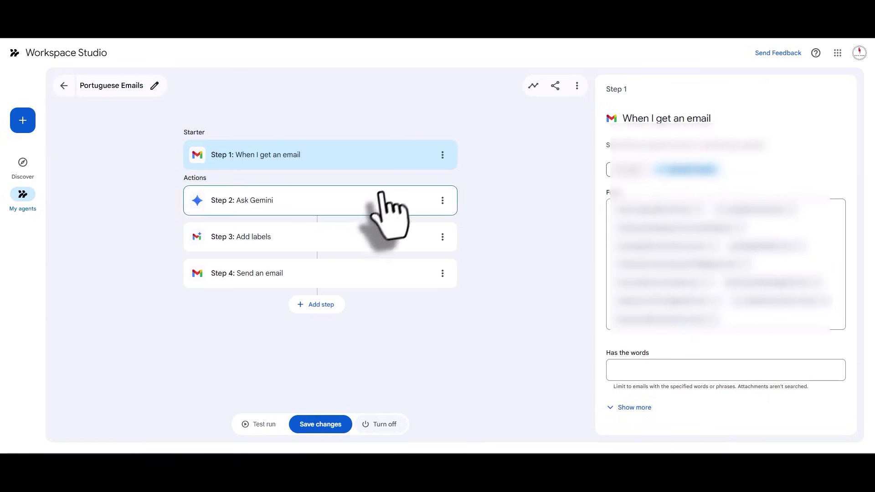
- Correct the Ask Gemini step's prompt to read "Please translate these emails to english"
{"action": "left_click", "coordinate": [337, 210]}
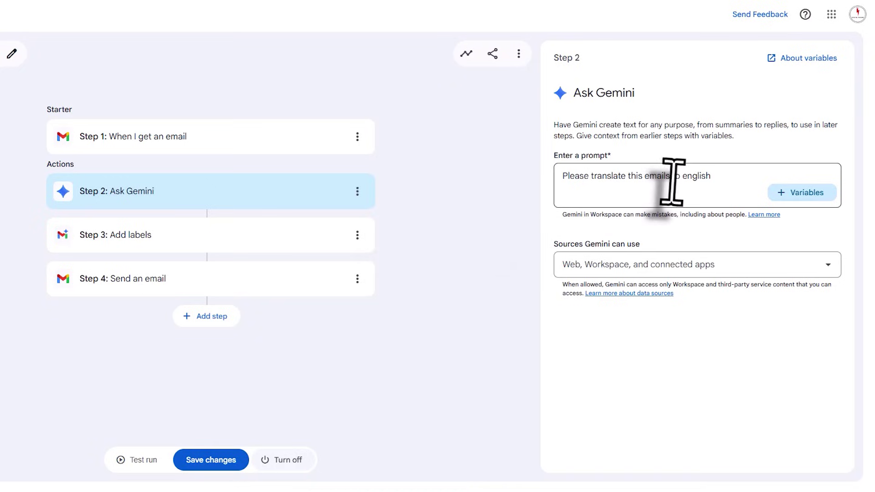
{"action": "left_click", "coordinate": [642, 179]}
{"action": "key", "text": "BackSpace"}
{"action": "key", "text": "BackSpace"}
{"action": "type", "text": "ese"}
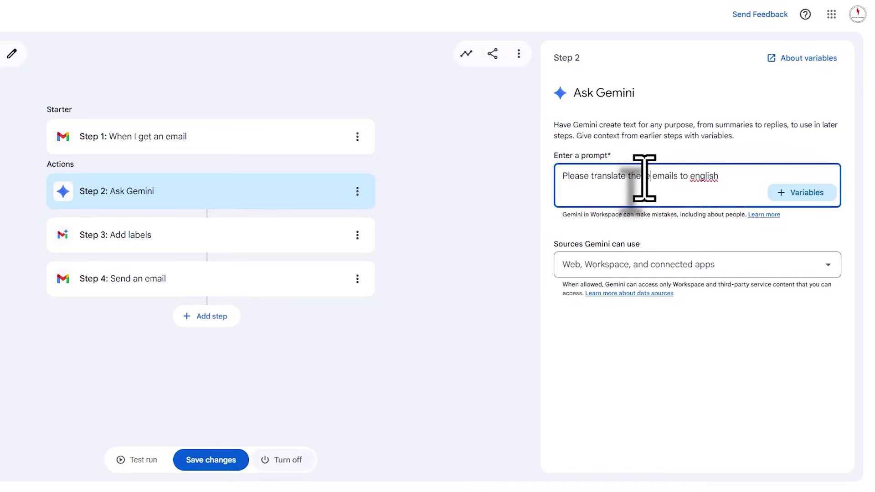
{"action": "left_click", "coordinate": [711, 301]}
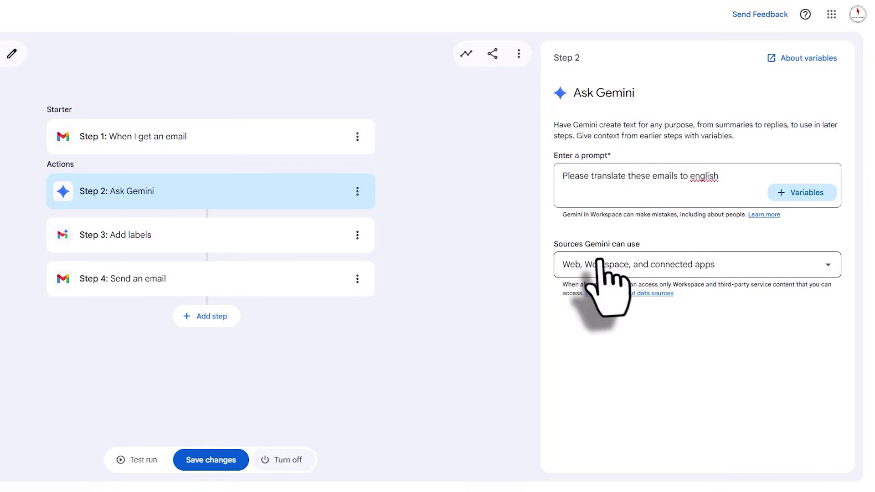
- Review the sources Gemini can use and the settings of the agent's Add labels and Send an email steps
{"action": "left_click", "coordinate": [753, 273]}
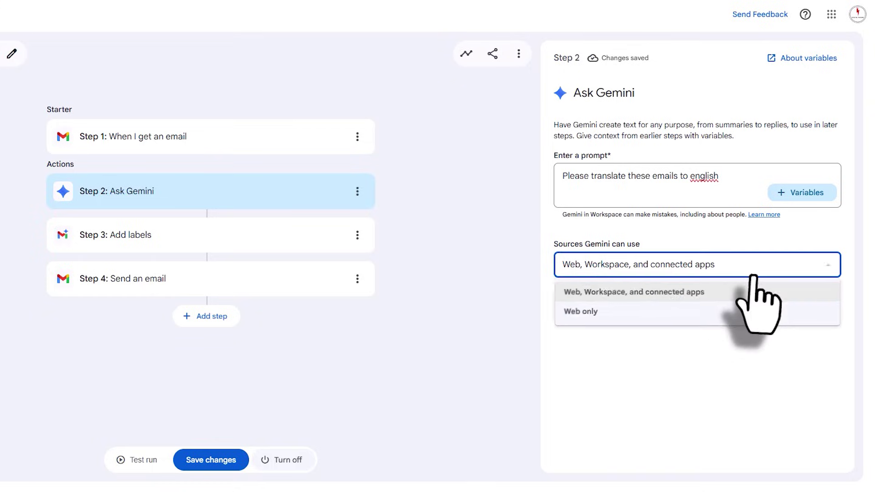
{"action": "left_click", "coordinate": [768, 236]}
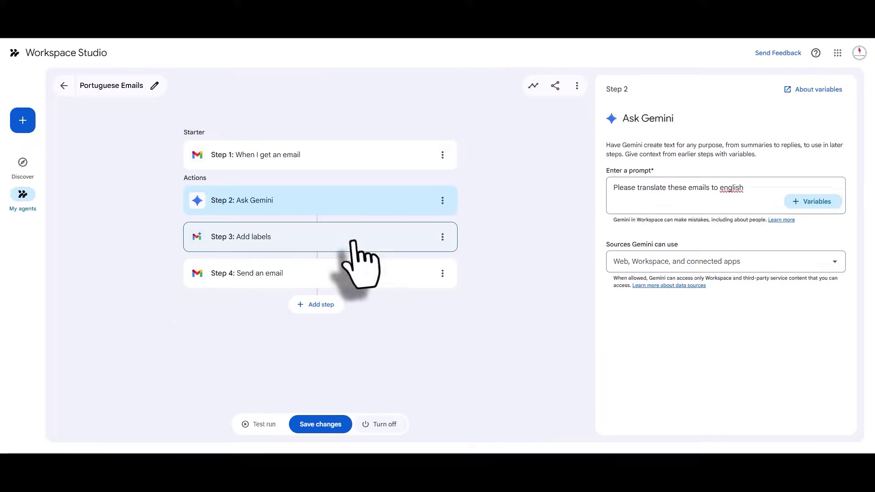
{"action": "left_click", "coordinate": [271, 235]}
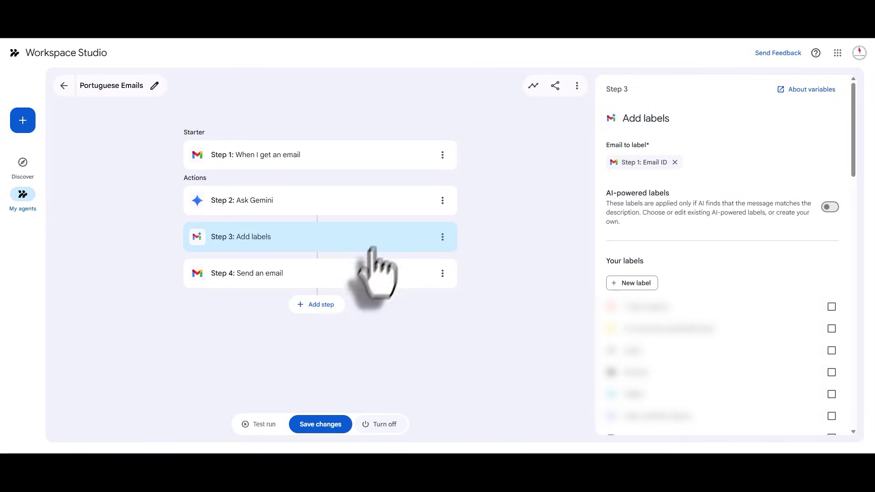
{"action": "left_click", "coordinate": [365, 276]}
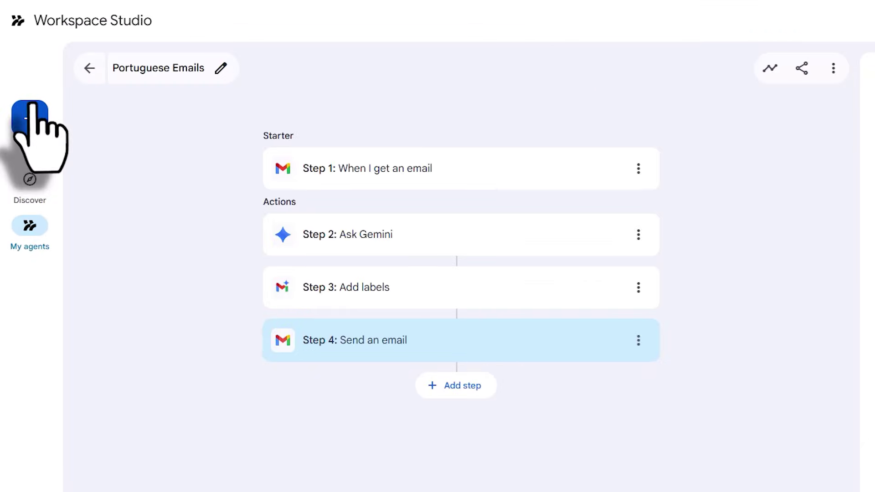
- Create a new agent with the starter "When I get an email", limited to specific emails
{"action": "left_click", "coordinate": [30, 118]}
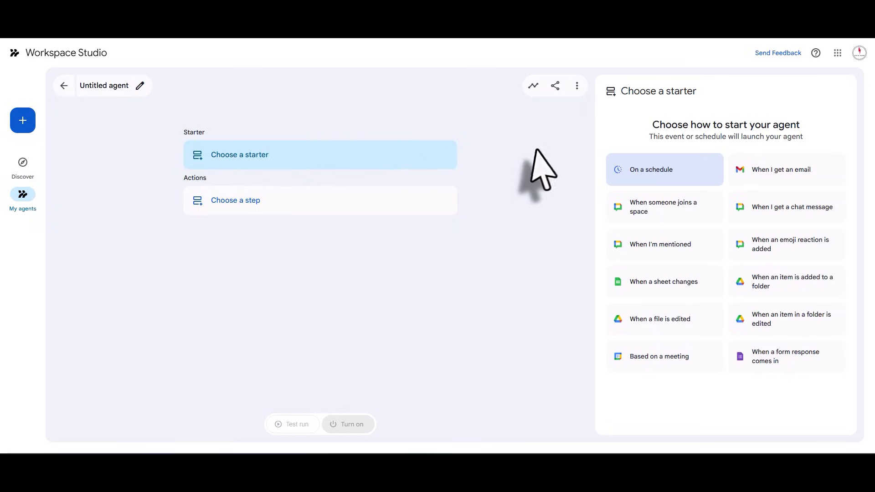
{"action": "left_click", "coordinate": [828, 174]}
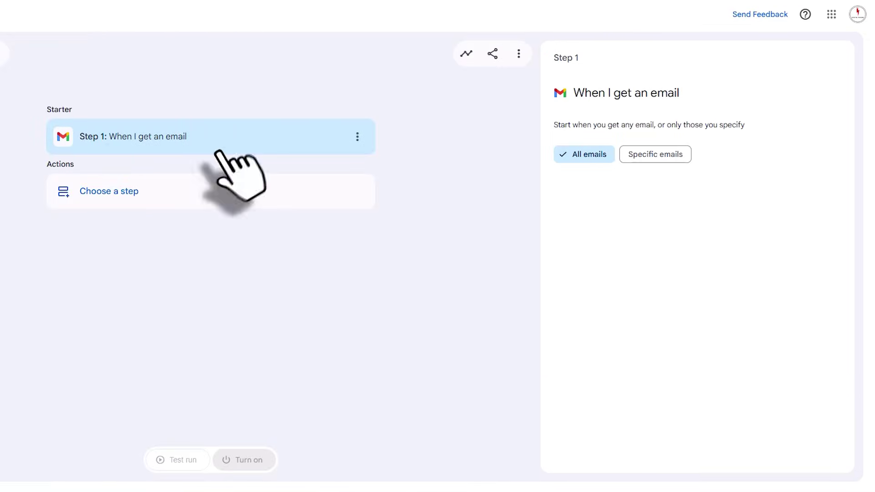
{"action": "left_click", "coordinate": [644, 155]}
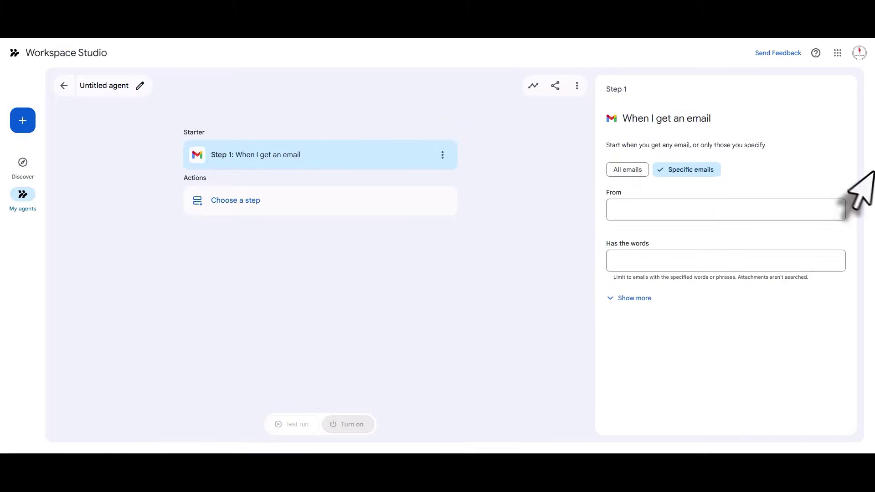
- Enter the sender's address in the starter's From filter and require the words "SaaS-mas"
{"action": "left_click", "coordinate": [651, 210]}
{"action": "key", "text": "ctrl+v"}
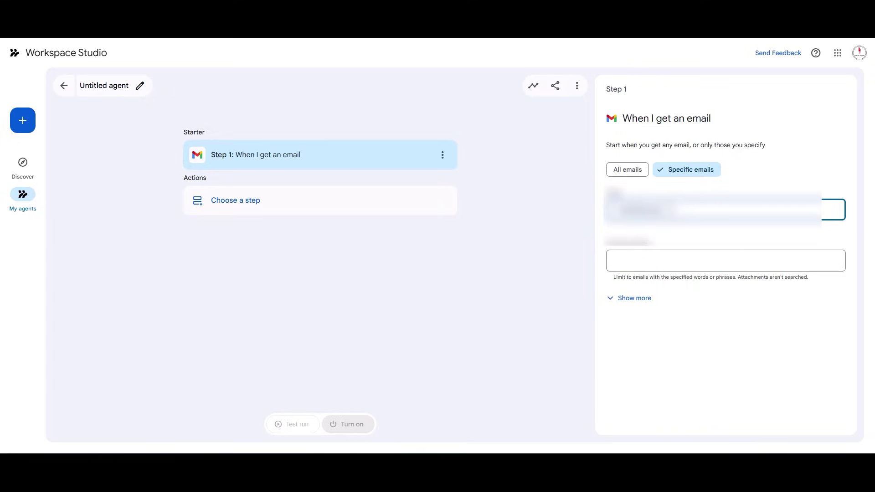
{"action": "left_click", "coordinate": [698, 258]}
{"action": "left_click", "coordinate": [689, 262]}
{"action": "type", "text": "SaaS-mas"}
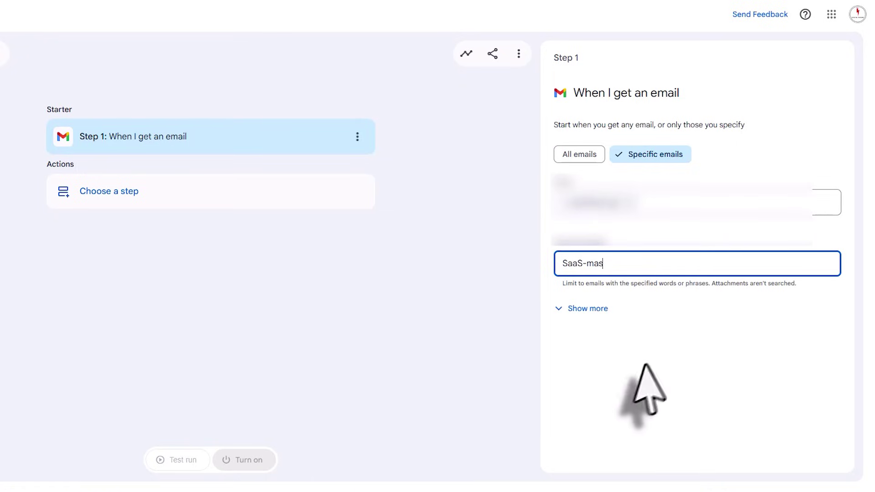
- Add the Gmail action Add labels as the agent's first action
{"action": "left_click", "coordinate": [165, 192]}
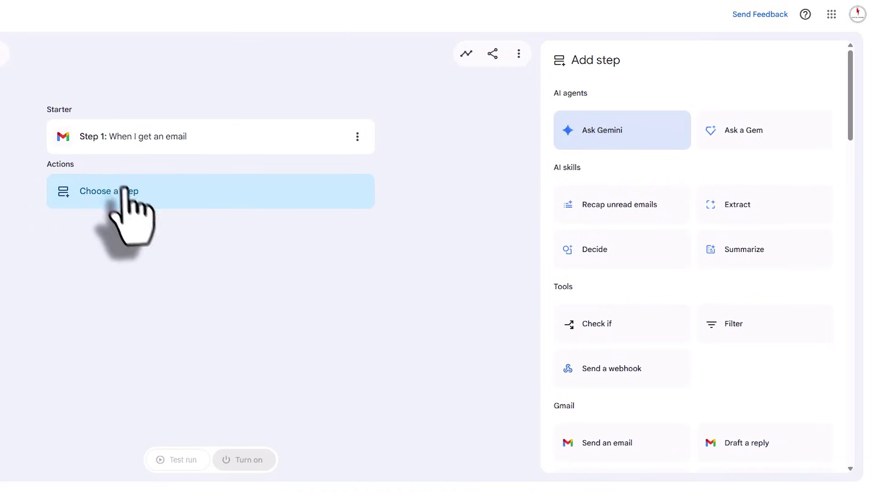
{"action": "scroll", "coordinate": [782, 219], "scroll_direction": "down", "scroll_amount": 4}
{"action": "scroll", "coordinate": [780, 211], "scroll_direction": "down", "scroll_amount": 4}
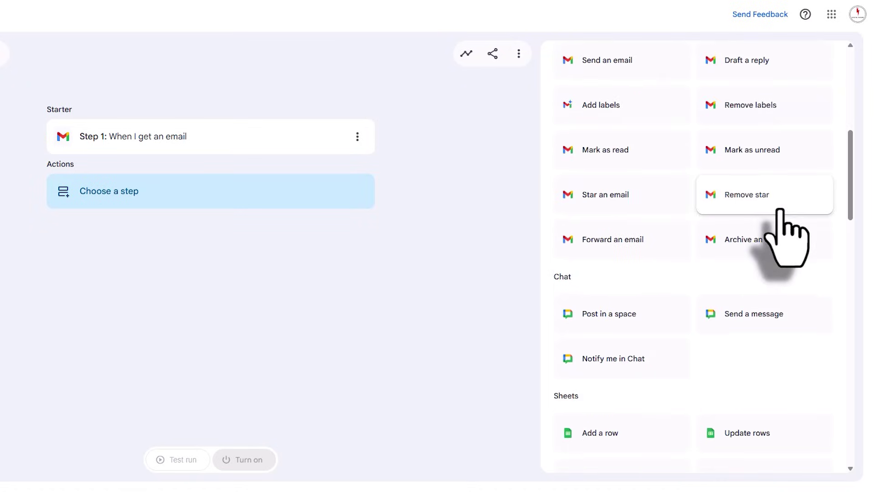
{"action": "scroll", "coordinate": [752, 212], "scroll_direction": "up", "scroll_amount": 1}
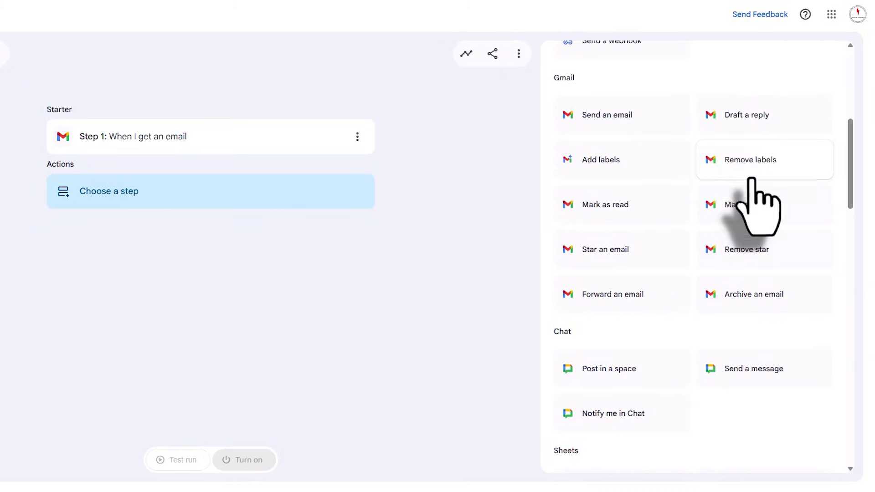
{"action": "left_click", "coordinate": [641, 163]}
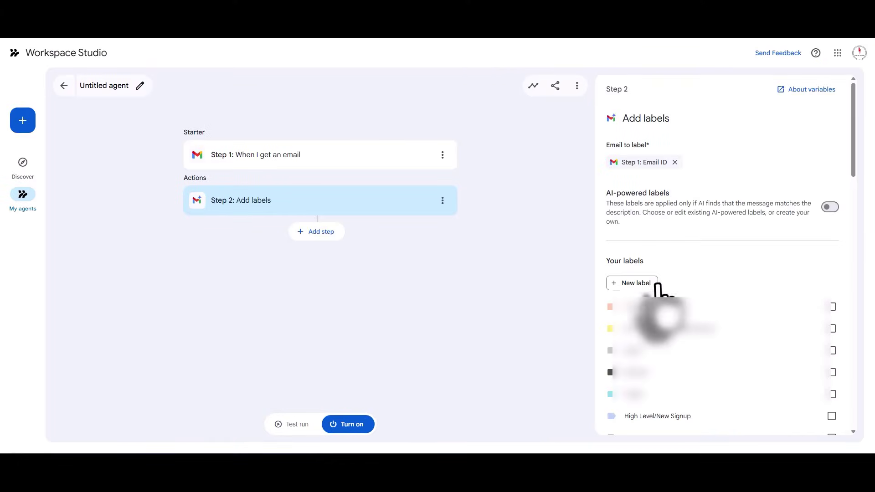
- Create a new label in the Add labels step for the incoming email and look through the existing labels
{"action": "left_click", "coordinate": [609, 292]}
{"action": "left_click", "coordinate": [638, 326]}
{"action": "left_click", "coordinate": [670, 313]}
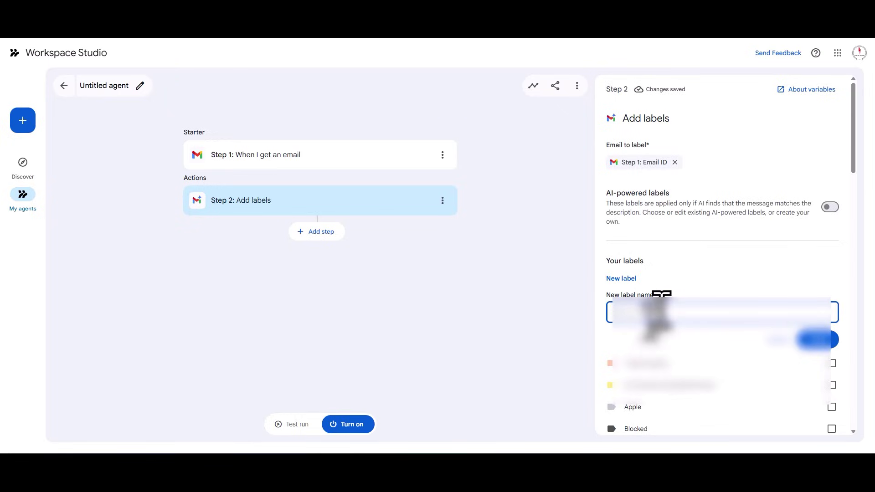
{"action": "left_click", "coordinate": [828, 342]}
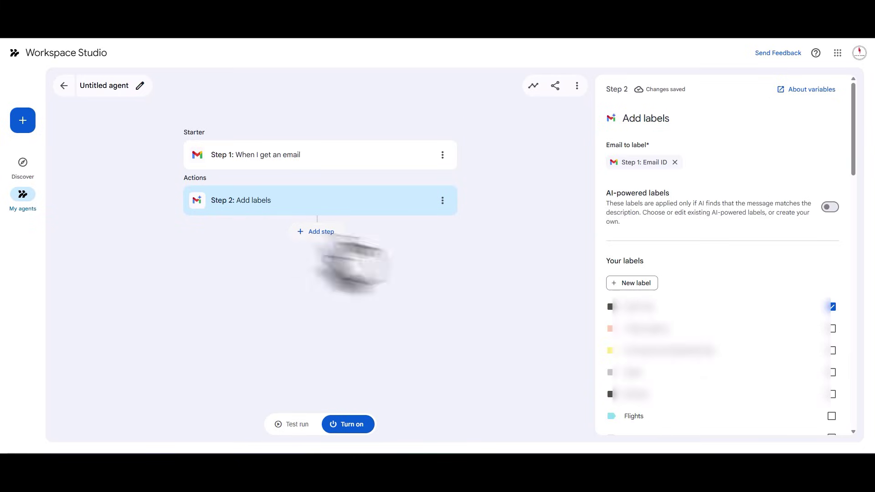
{"action": "scroll", "coordinate": [789, 253], "scroll_direction": "down", "scroll_amount": 2}
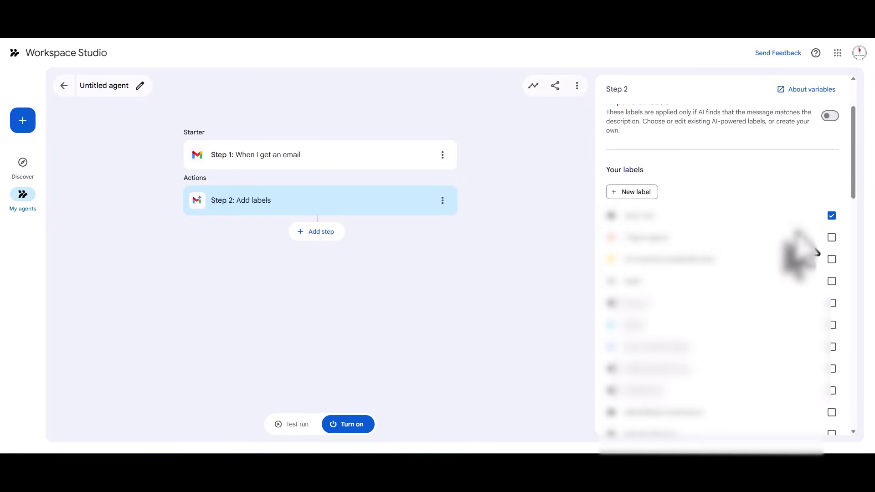
{"action": "scroll", "coordinate": [794, 253], "scroll_direction": "up", "scroll_amount": 2}
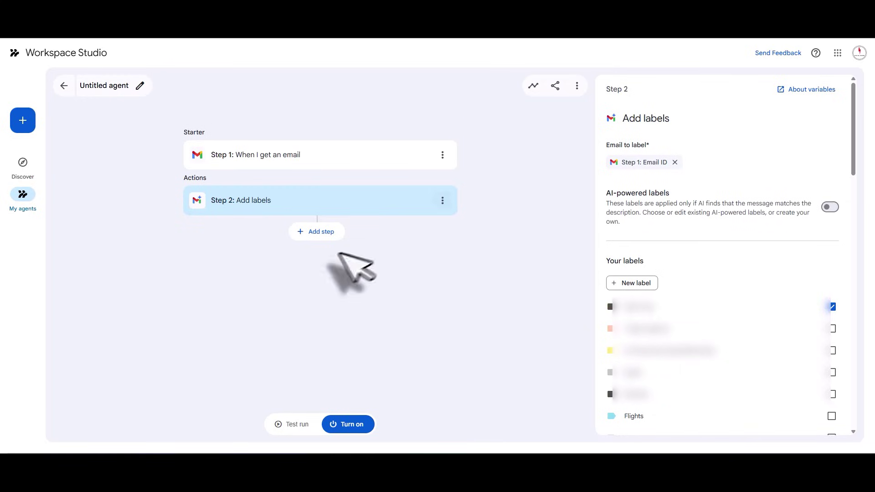
{"action": "scroll", "coordinate": [781, 283], "scroll_direction": "down", "scroll_amount": 5}
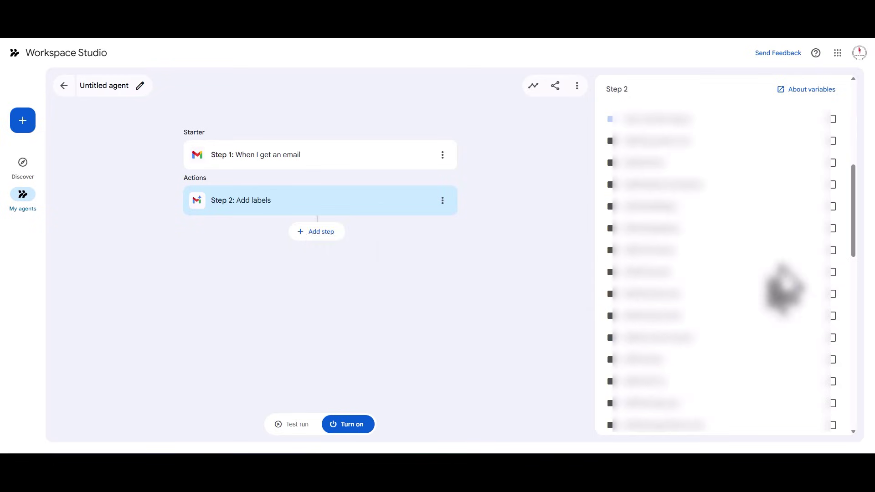
- Add an Ask Gemini step: "Please recap this email and if its a guide or an a link give me bullet points on what I need to do:"
{"action": "left_click", "coordinate": [314, 232]}
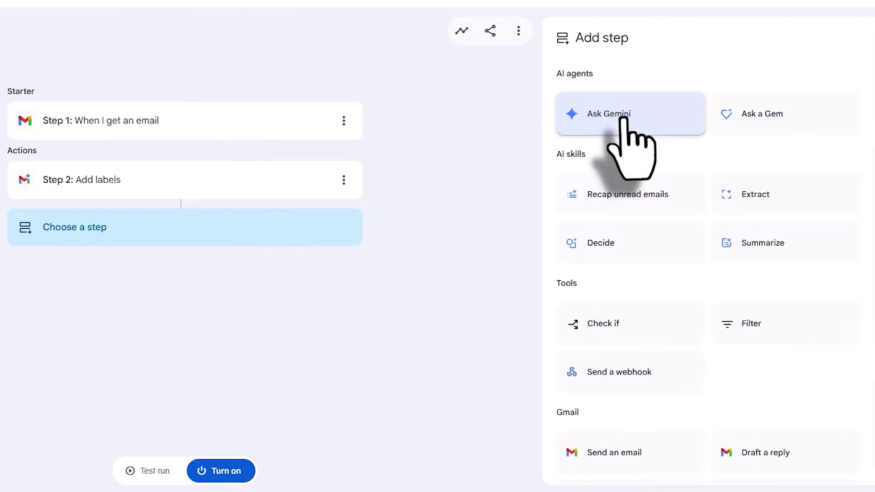
{"action": "left_click", "coordinate": [623, 119]}
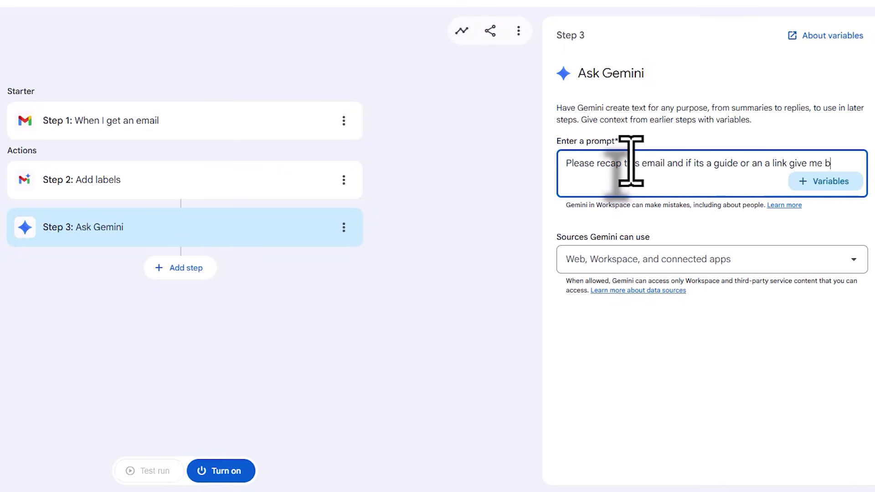
{"action": "type", "text": "t points on what I need to do:"}
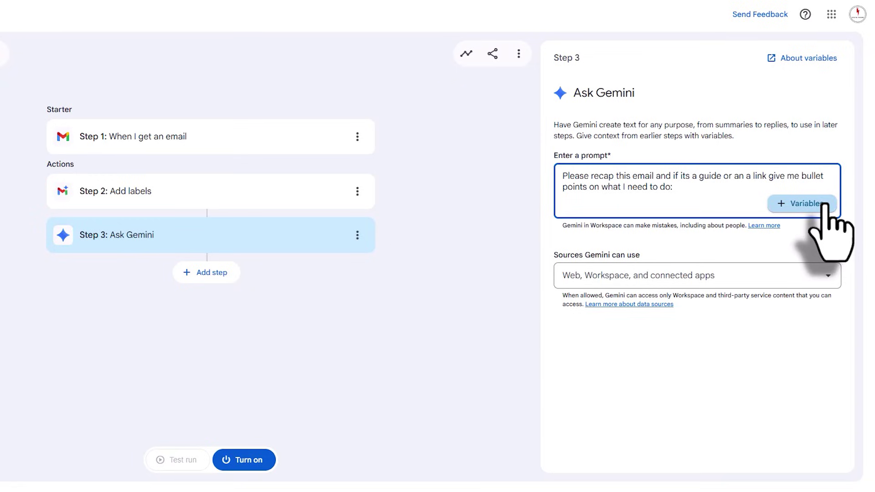
- Insert the Email body variable from Step 1 at the end of the Ask Gemini prompt
{"action": "left_click", "coordinate": [828, 211]}
{"action": "left_click", "coordinate": [778, 283]}
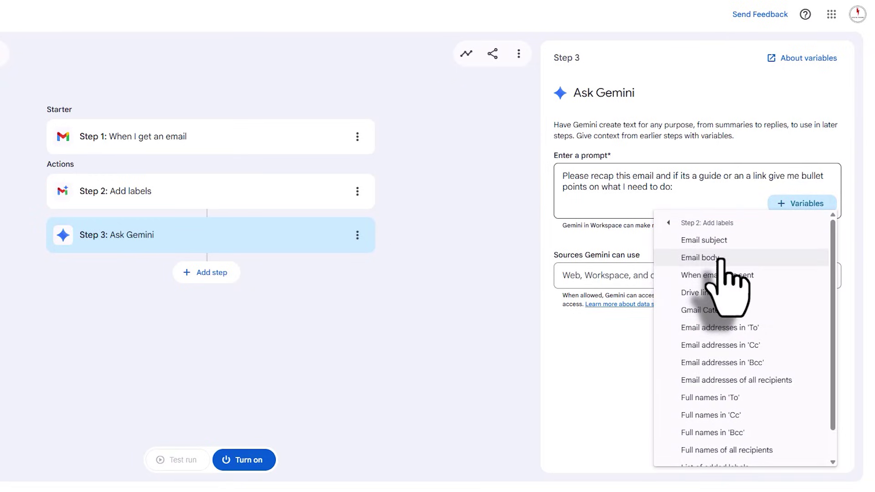
{"action": "left_click", "coordinate": [670, 223]}
{"action": "left_click", "coordinate": [705, 268]}
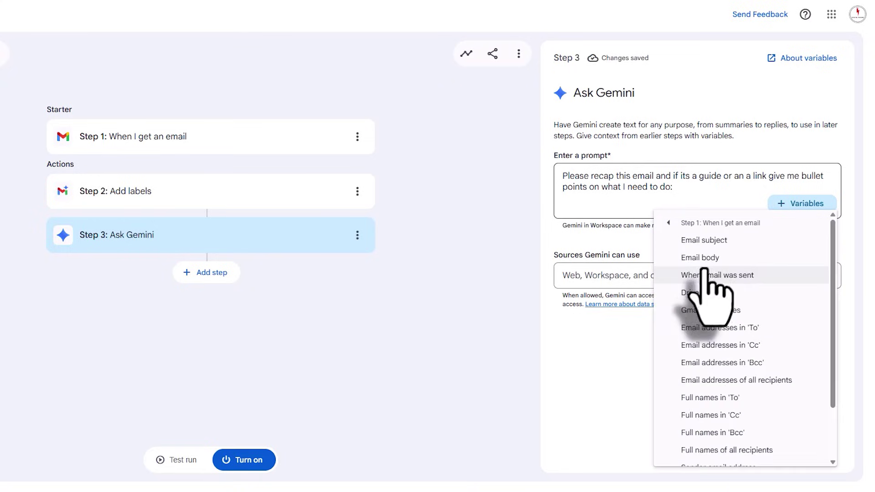
{"action": "left_click", "coordinate": [713, 258]}
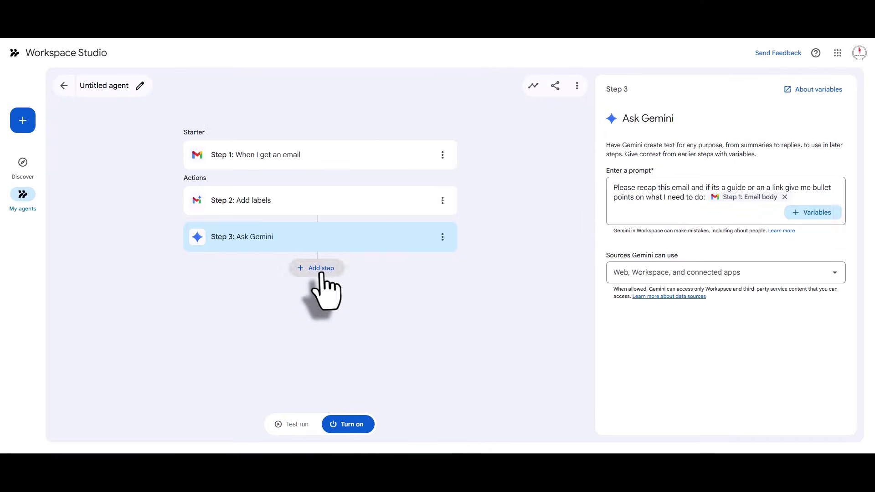
- Add a Send an email step after Ask Gemini and enter the recipient's email address
{"action": "left_click", "coordinate": [205, 274]}
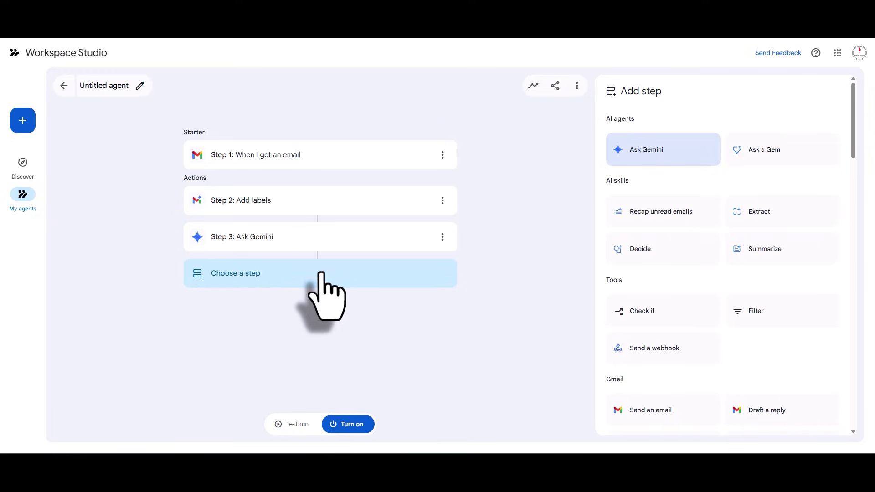
{"action": "scroll", "coordinate": [741, 187], "scroll_direction": "down", "scroll_amount": 1}
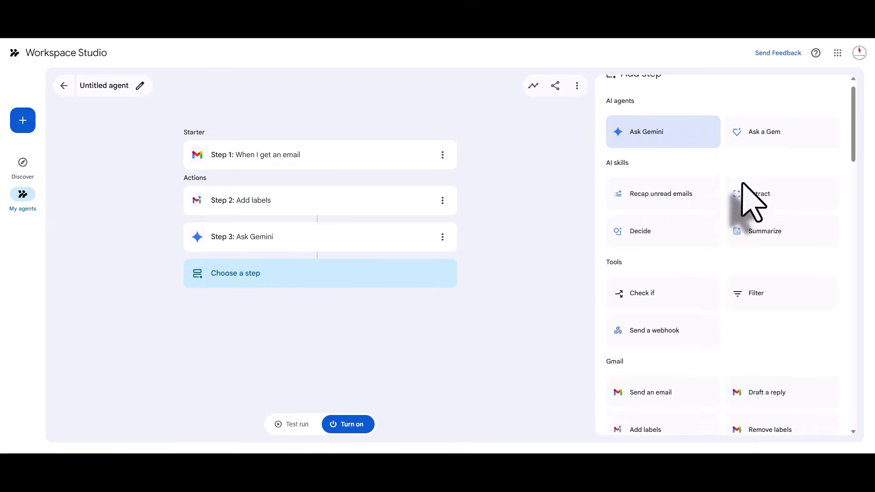
{"action": "scroll", "coordinate": [723, 234], "scroll_direction": "down", "scroll_amount": 3}
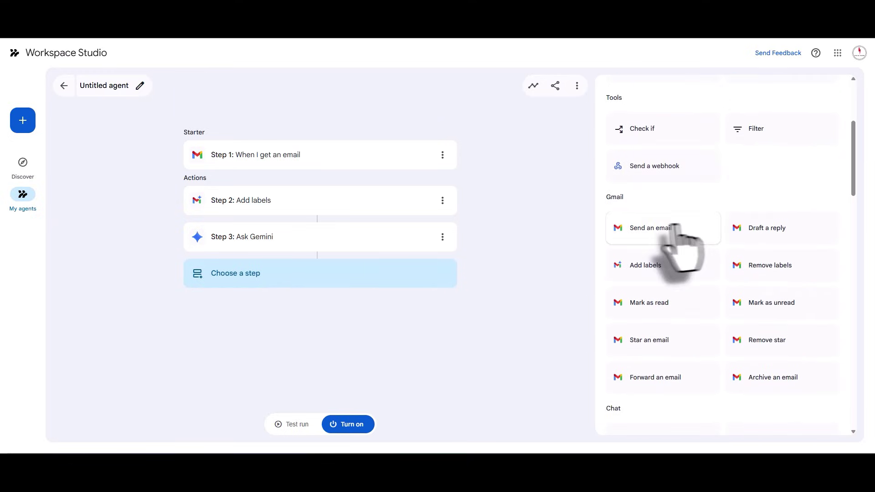
{"action": "left_click", "coordinate": [667, 230]}
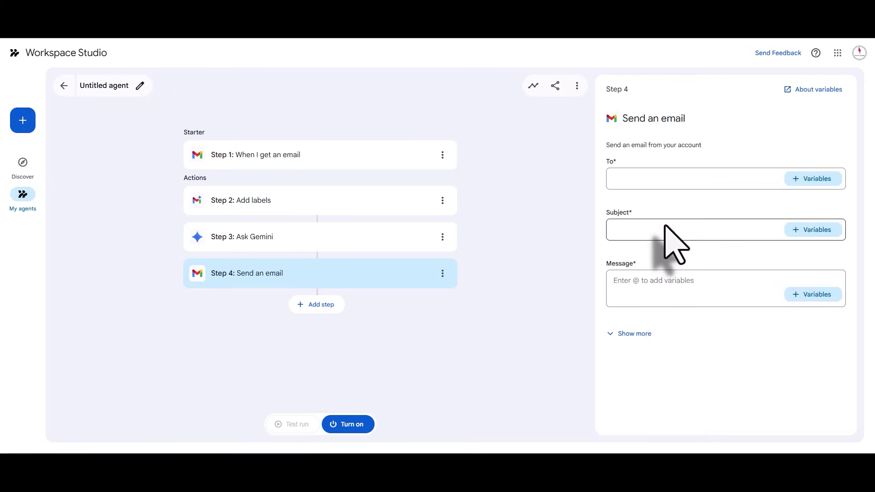
{"action": "left_click", "coordinate": [663, 179]}
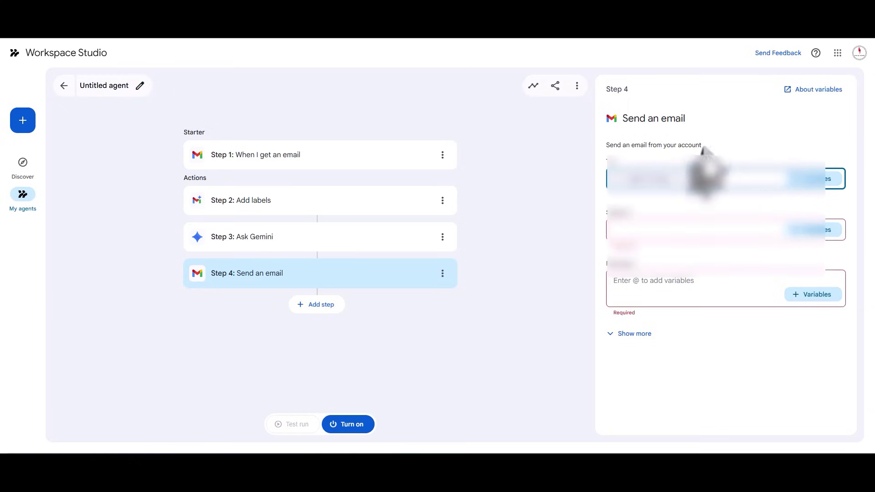
- Set the Send an email subject to "Recap of saas-mas" and insert Step 3's Content created by Gemini variable as the message
{"action": "left_click", "coordinate": [684, 234]}
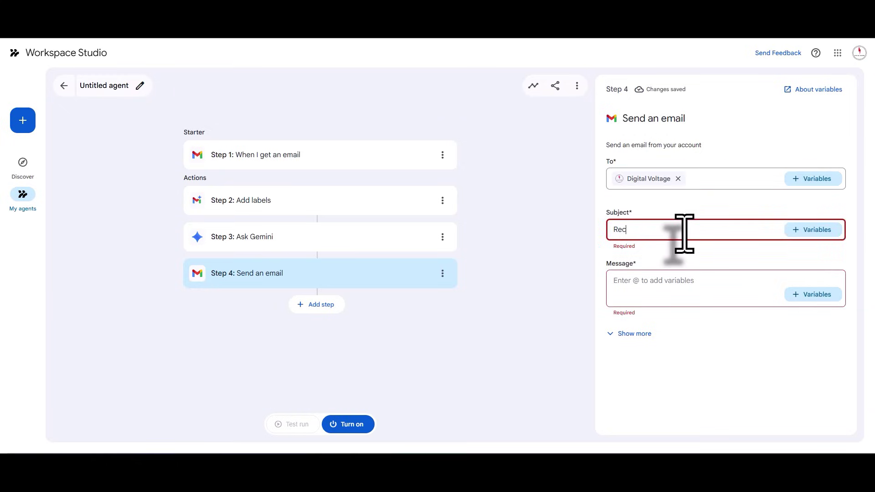
{"action": "type", "text": "Recap of saas-mas"}
{"action": "left_click", "coordinate": [660, 286]}
{"action": "left_click", "coordinate": [818, 296]}
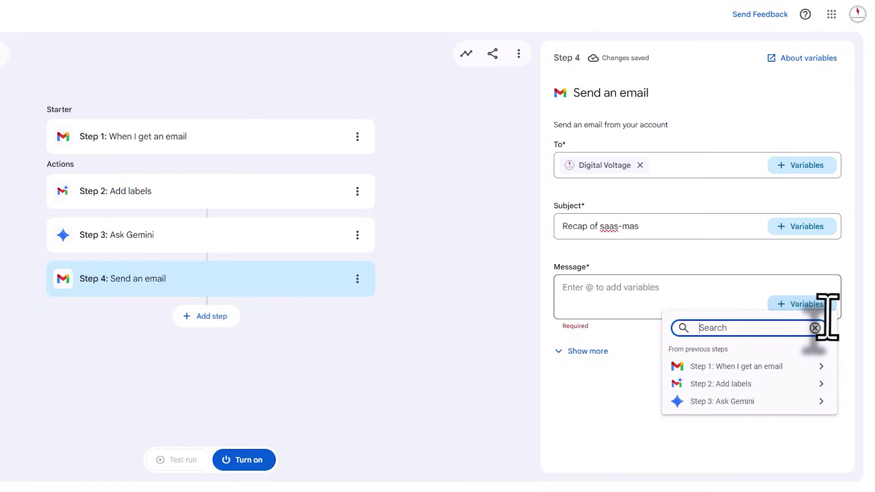
{"action": "left_click", "coordinate": [698, 400]}
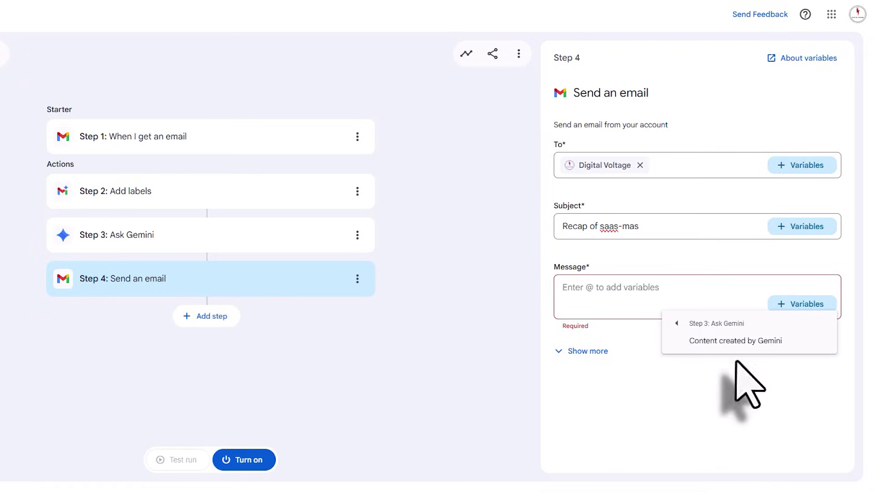
{"action": "left_click", "coordinate": [732, 343]}
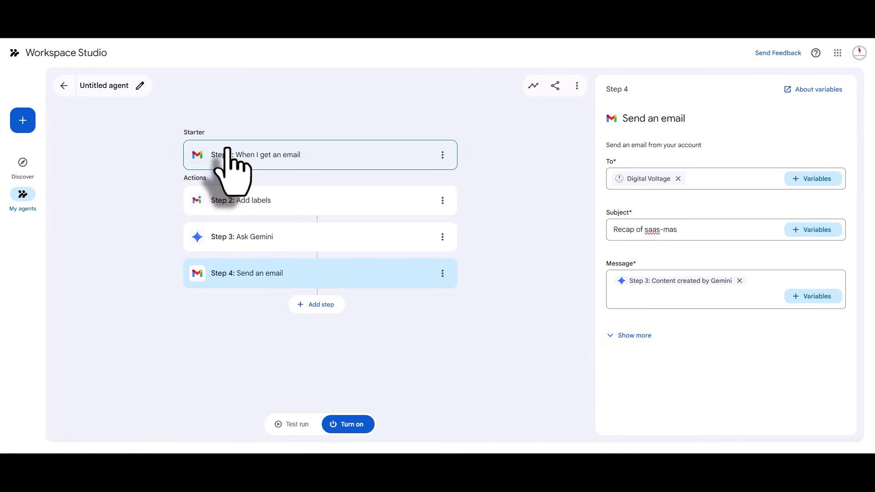
- Rename the agent "SaaS-mas", turn it on and save its changes
{"action": "left_click", "coordinate": [124, 87]}
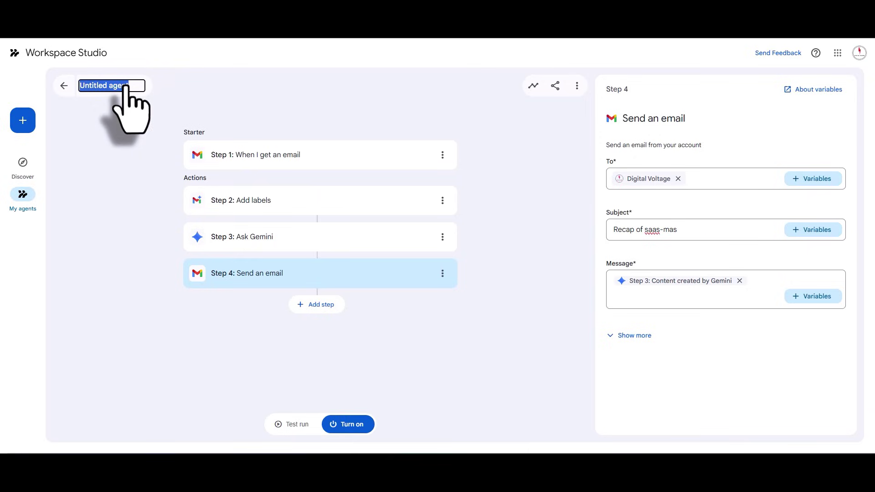
{"action": "key", "text": "BackSpace"}
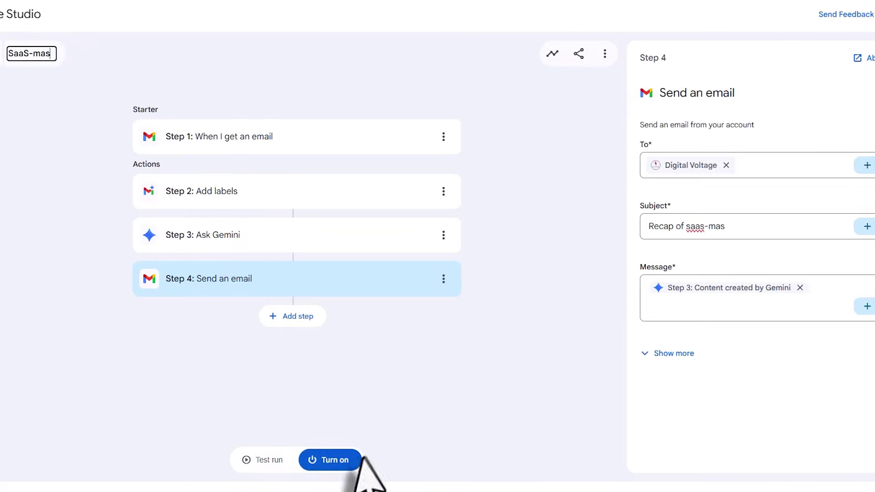
{"action": "left_click", "coordinate": [356, 424]}
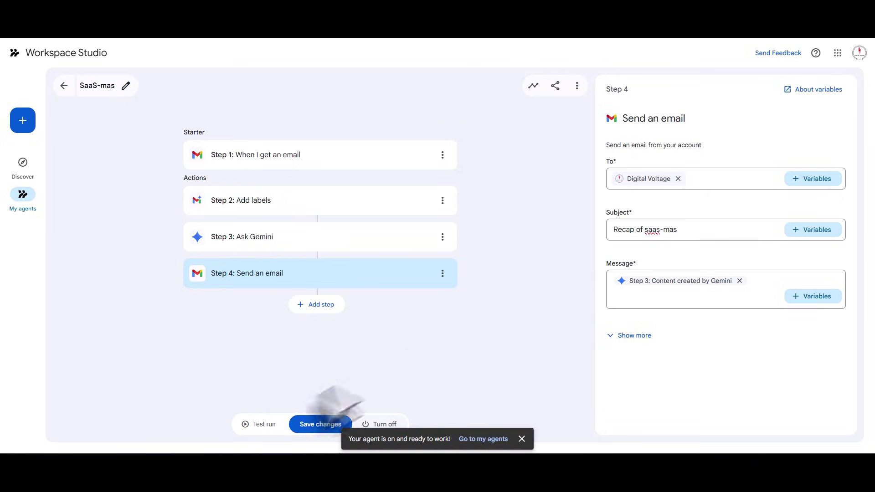
{"action": "left_click", "coordinate": [308, 425]}
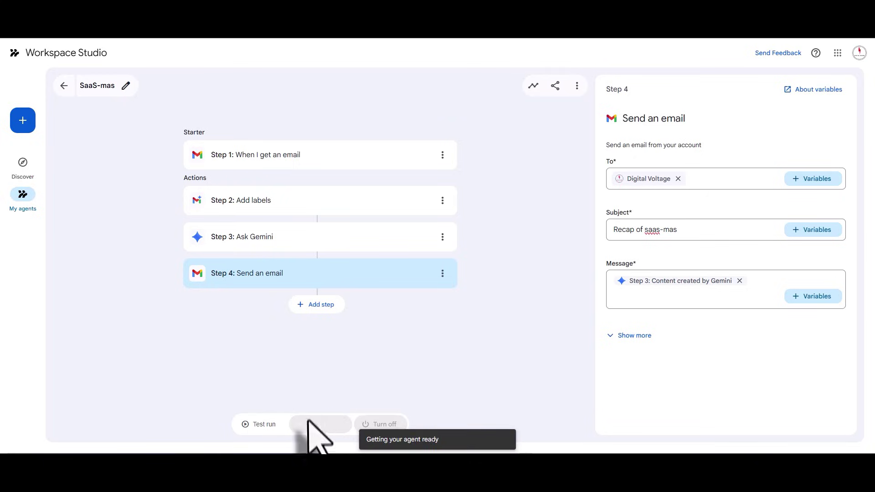
- Create a new agent with the starter When a form response comes in and choose the job application form from Drive
{"action": "left_click", "coordinate": [23, 121]}
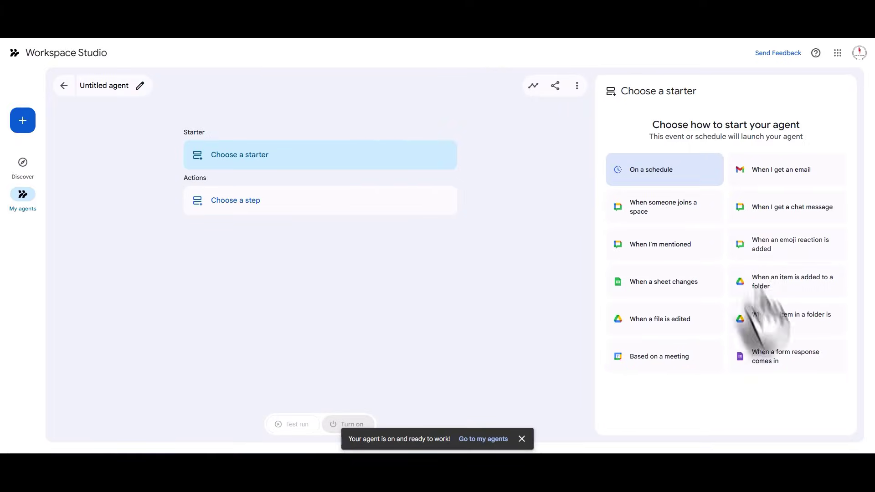
{"action": "left_click", "coordinate": [759, 389]}
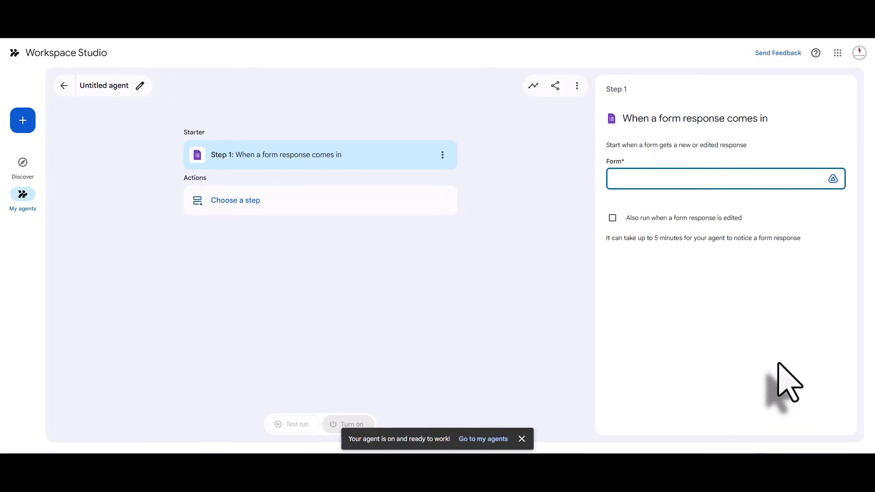
{"action": "left_click", "coordinate": [752, 180]}
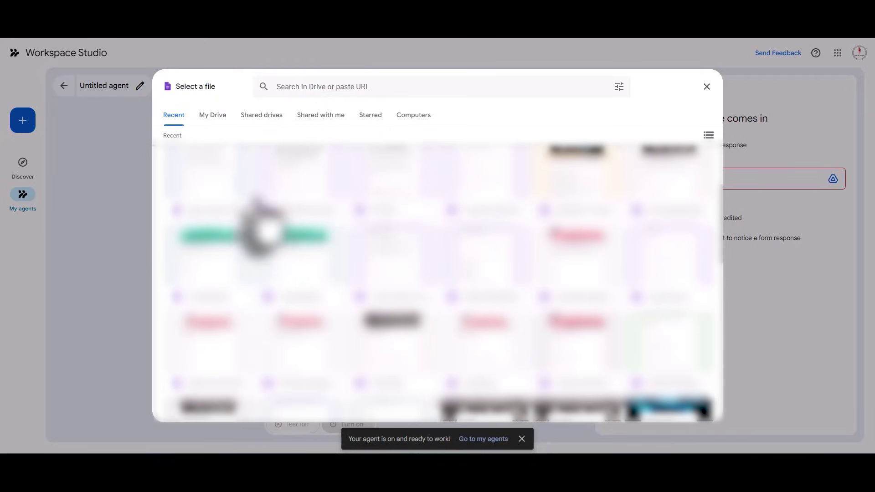
{"action": "scroll", "coordinate": [173, 223], "scroll_direction": "down", "scroll_amount": 3}
{"action": "scroll", "coordinate": [234, 219], "scroll_direction": "up", "scroll_amount": 1}
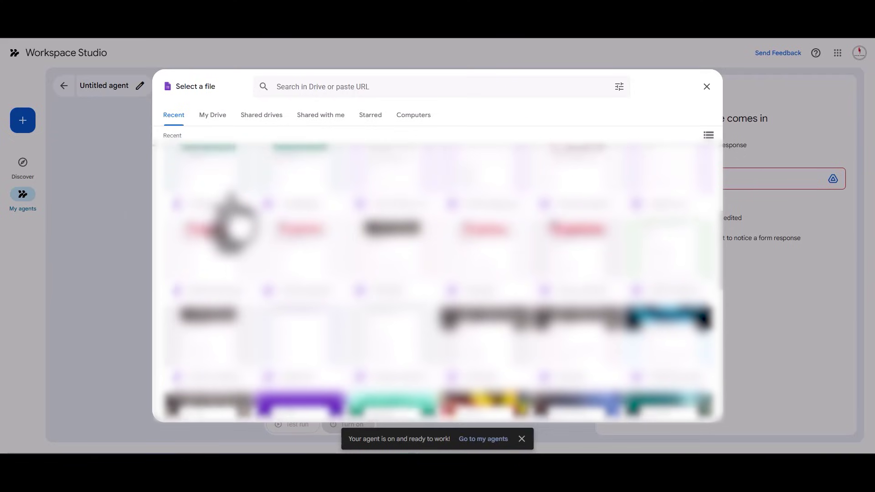
{"action": "left_click", "coordinate": [218, 201]}
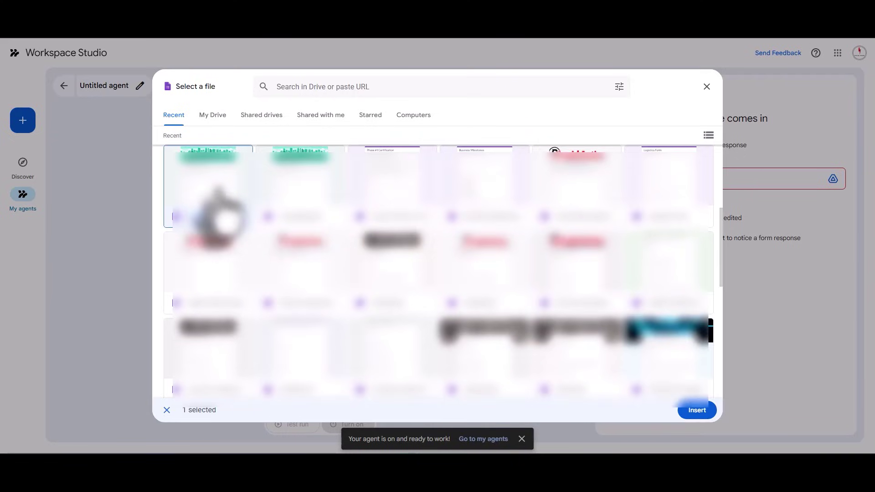
{"action": "left_click", "coordinate": [696, 413]}
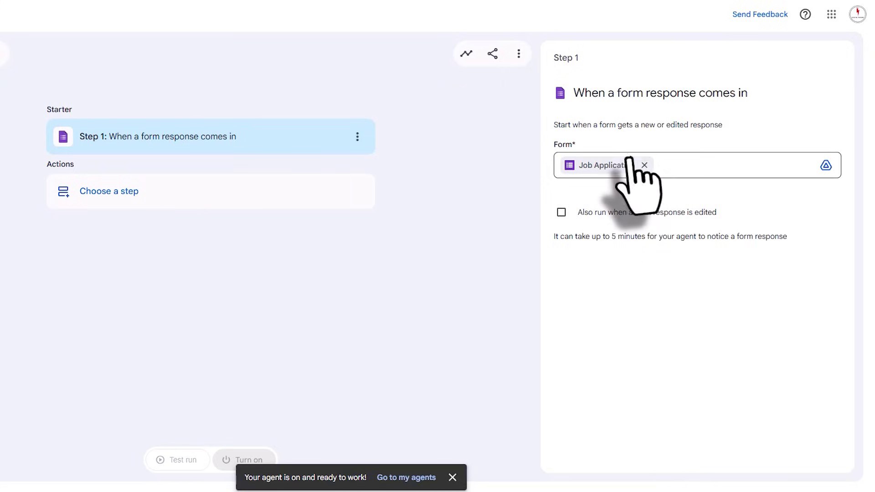
- Add an Ask Gemini step with the prompt "Please review all the answers and see if thisis a good canidate for a Highlevel Expert jon"
{"action": "left_click", "coordinate": [196, 188]}
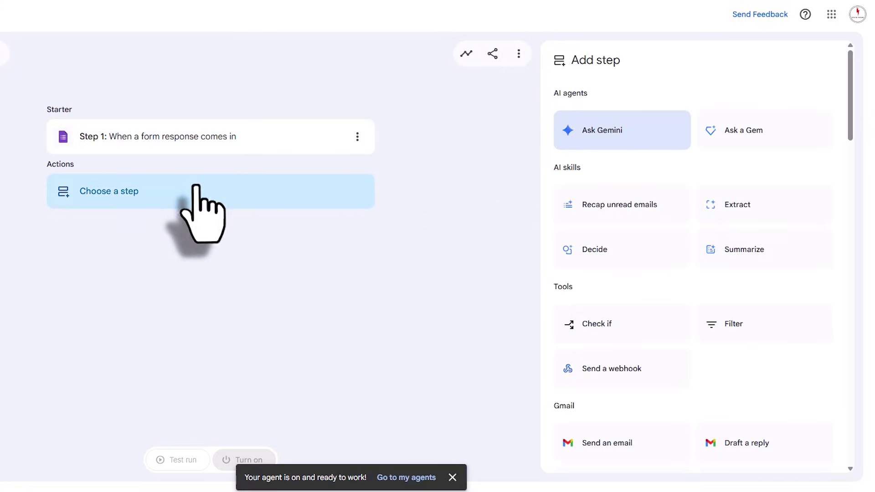
{"action": "left_click", "coordinate": [641, 142]}
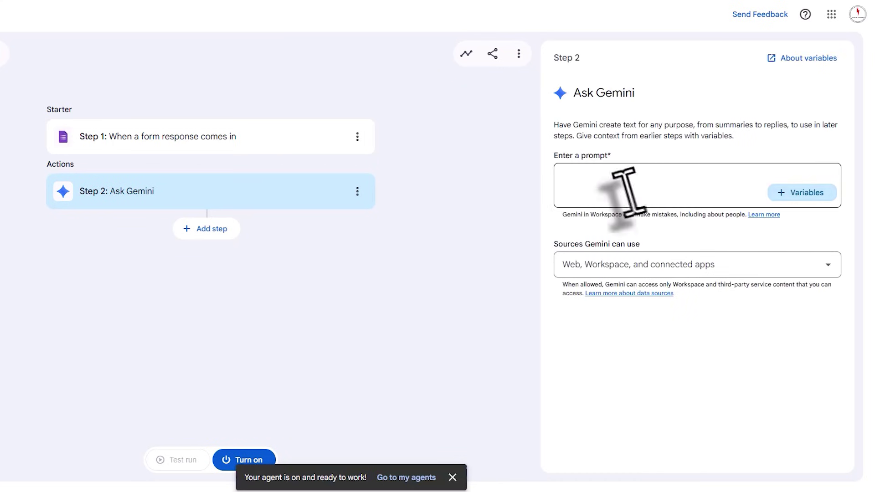
{"action": "left_click", "coordinate": [625, 190]}
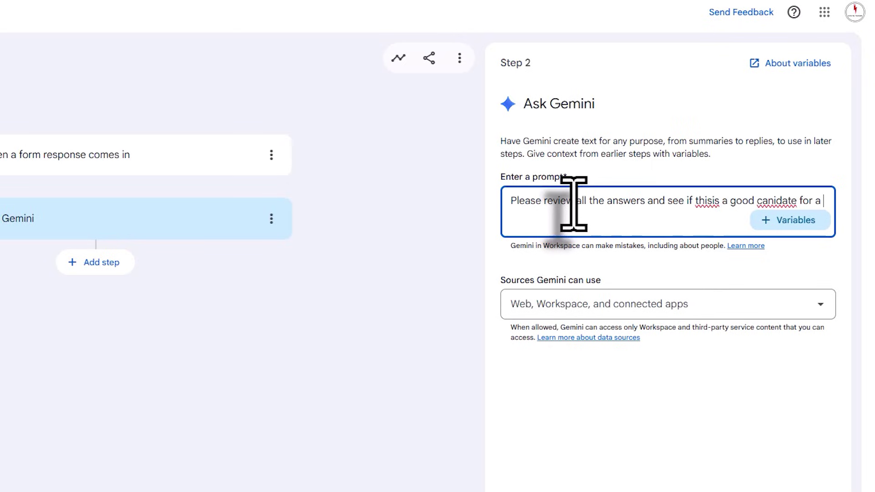
{"action": "type", "text": "Highlevel Expert jon"}
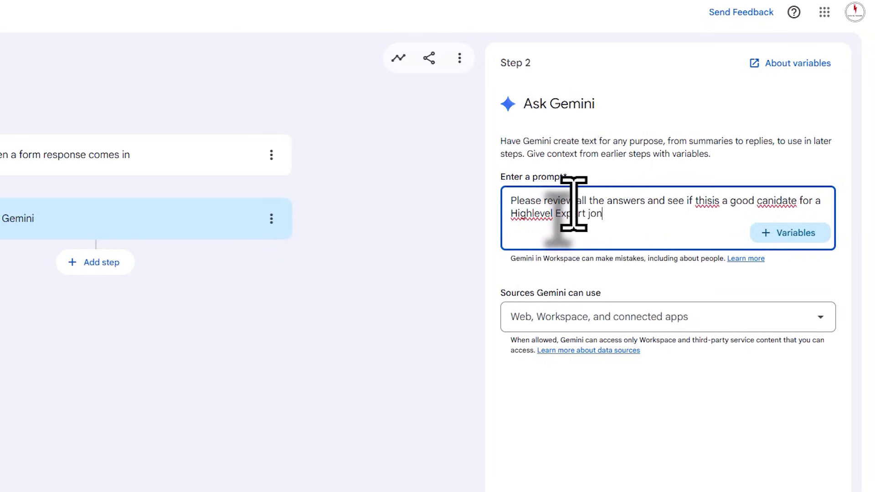
- Correct the misspelled words in the Ask Gemini prompt to "this is", "candidate" and "job"
{"action": "right_click", "coordinate": [714, 200]}
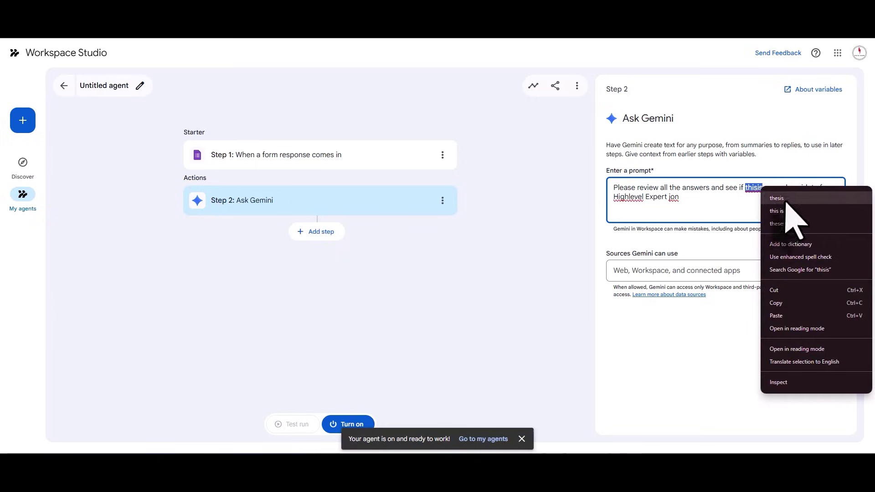
{"action": "left_click", "coordinate": [765, 218]}
{"action": "right_click", "coordinate": [805, 189]}
{"action": "left_click", "coordinate": [716, 195]}
{"action": "right_click", "coordinate": [630, 197]}
{"action": "left_click", "coordinate": [684, 192]}
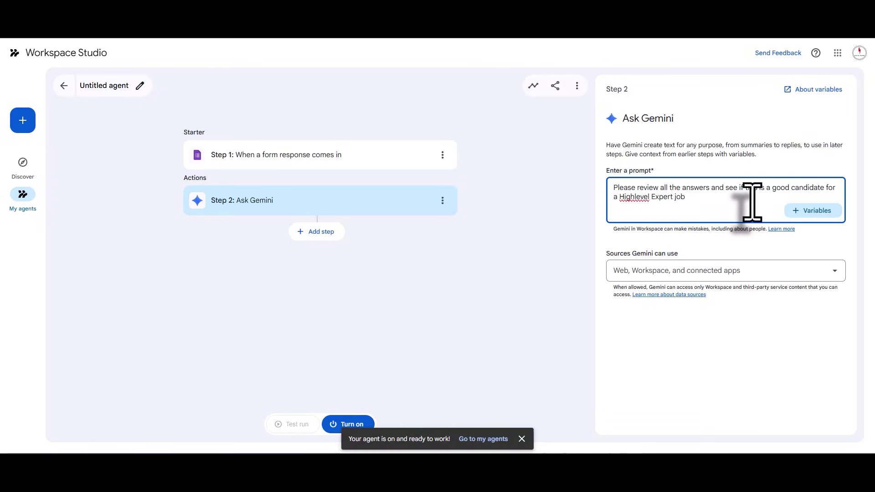
- Finish the prompt's sentence with a colon and insert Step 1's "Which position(s) are you interested in?" variable after it
{"action": "left_click", "coordinate": [819, 212]}
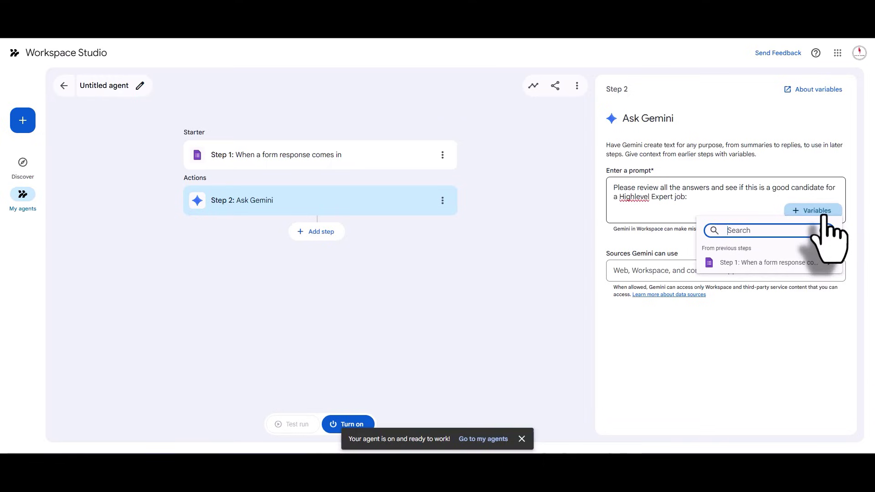
{"action": "left_click", "coordinate": [805, 263]}
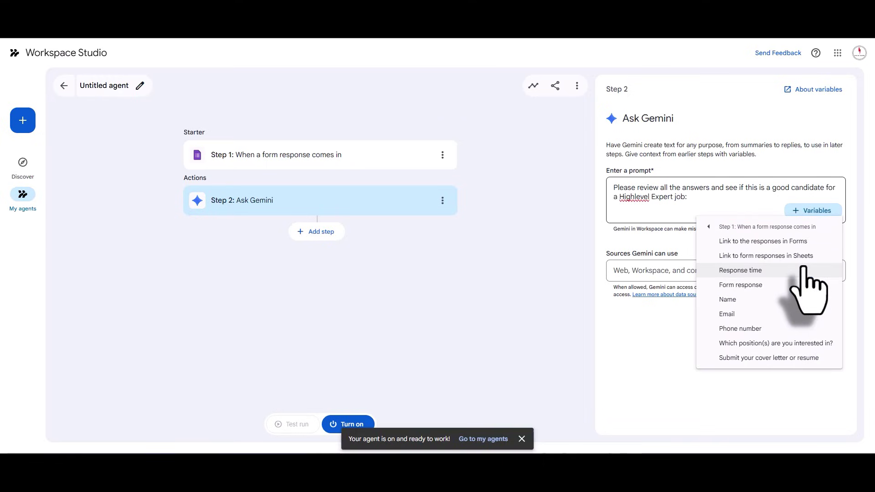
{"action": "left_click", "coordinate": [788, 345]}
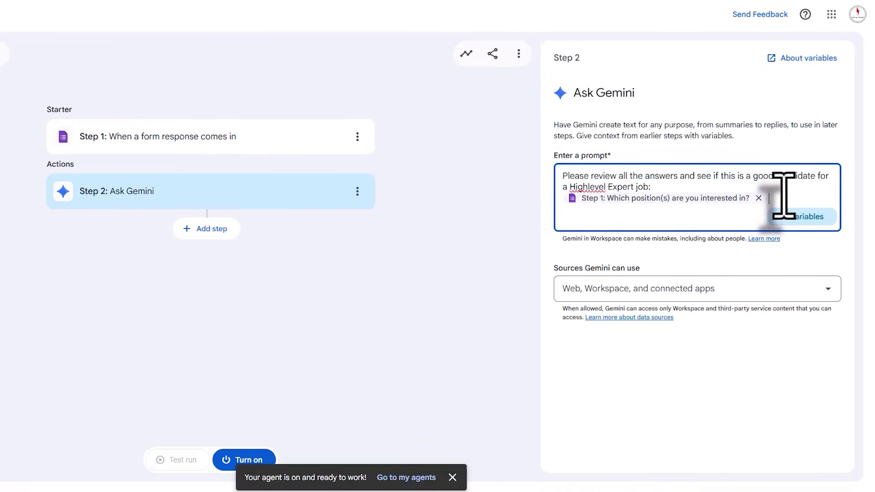
- Continue the prompt with "ALSO REVIEW THE COVER LETTER :" followed by Step 1's "Submit your cover letter or resume" variable
{"action": "type", "text": "ALSO REVIEW "}
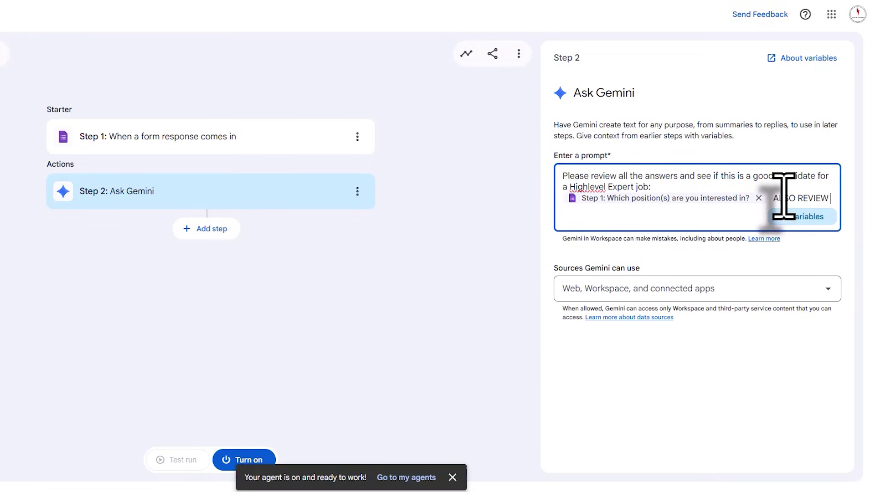
{"action": "type", "text": "THE COVER LETTER :"}
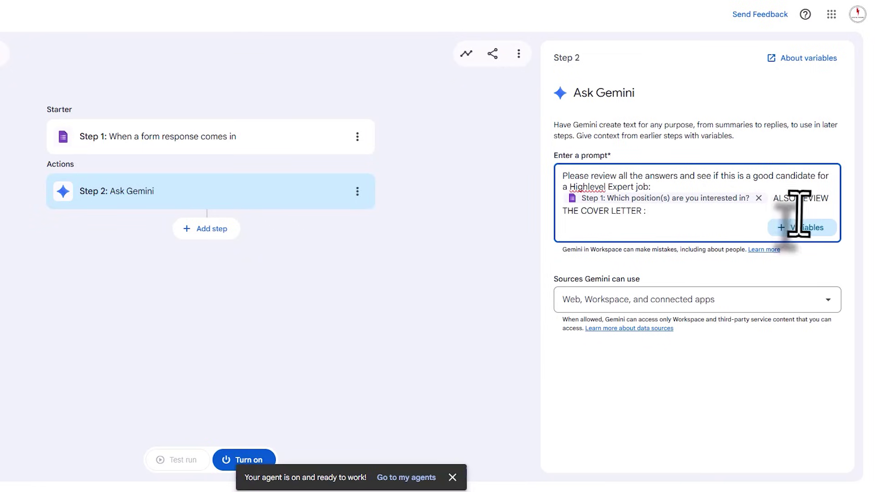
{"action": "left_click", "coordinate": [803, 228]}
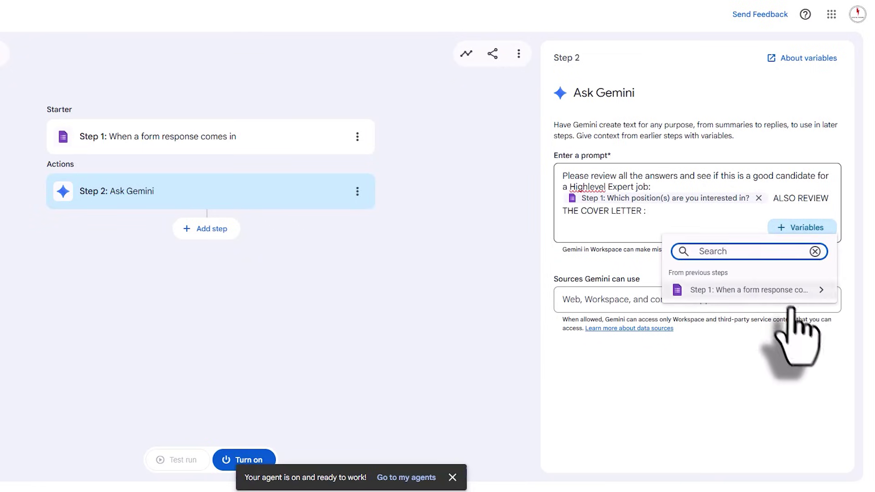
{"action": "left_click", "coordinate": [804, 292]}
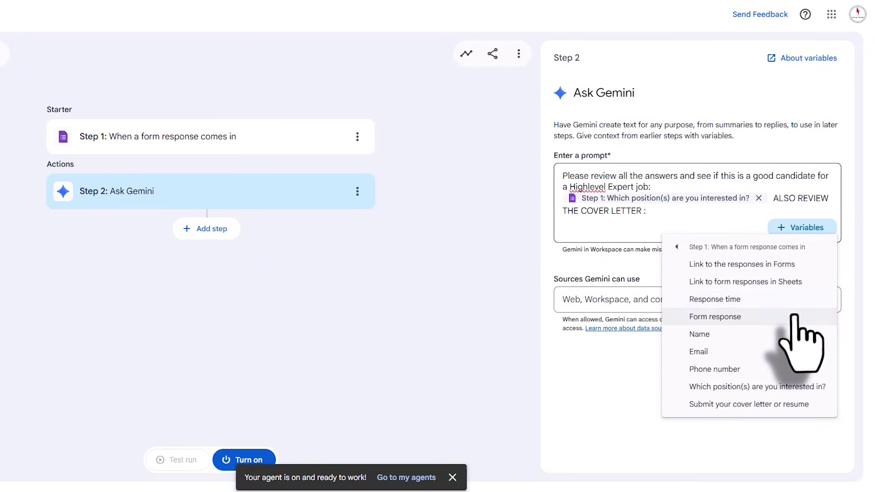
{"action": "left_click", "coordinate": [770, 405]}
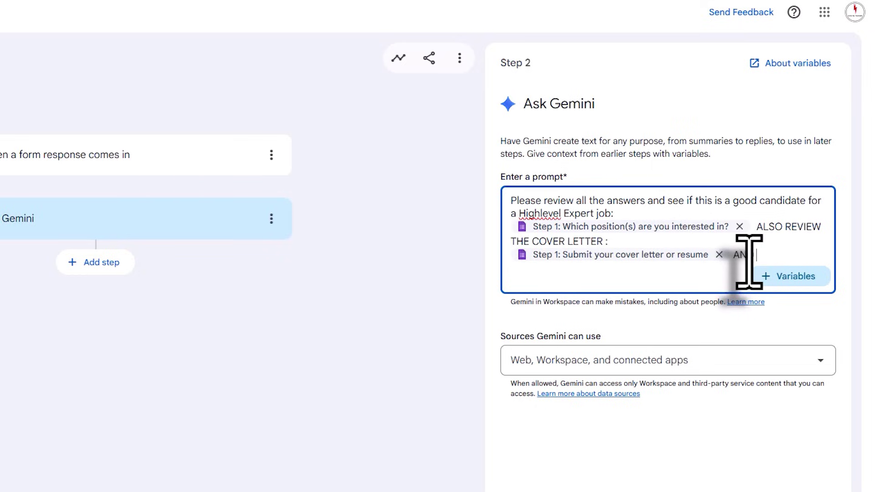
- Extend the prompt with "AND REVIEW ALL THE ANSWERS:" followed by Step 1's Form response variable
{"action": "type", "text": "AND REVIEW ALL THE ANSWERS:"}
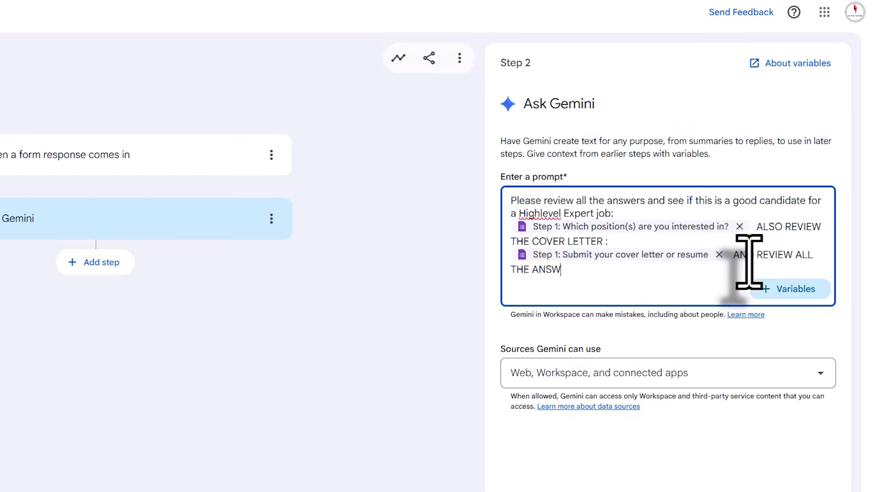
{"action": "left_click", "coordinate": [799, 290]}
{"action": "left_click", "coordinate": [771, 362]}
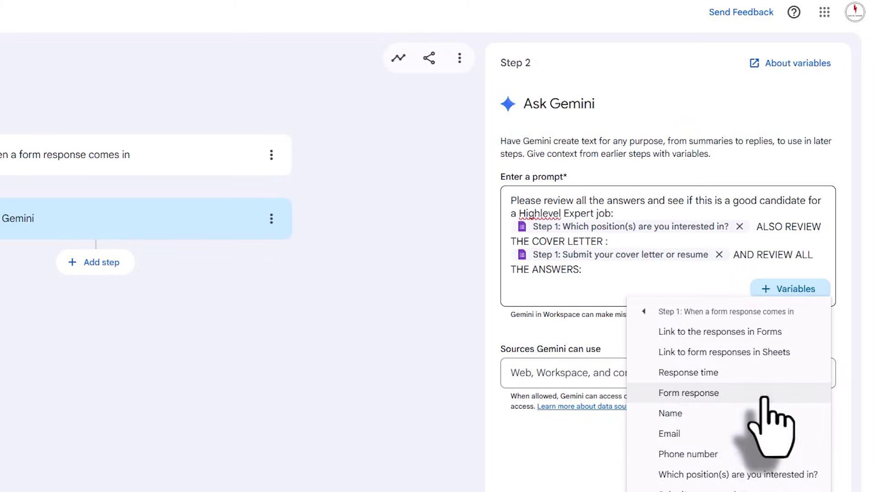
{"action": "left_click", "coordinate": [770, 393]}
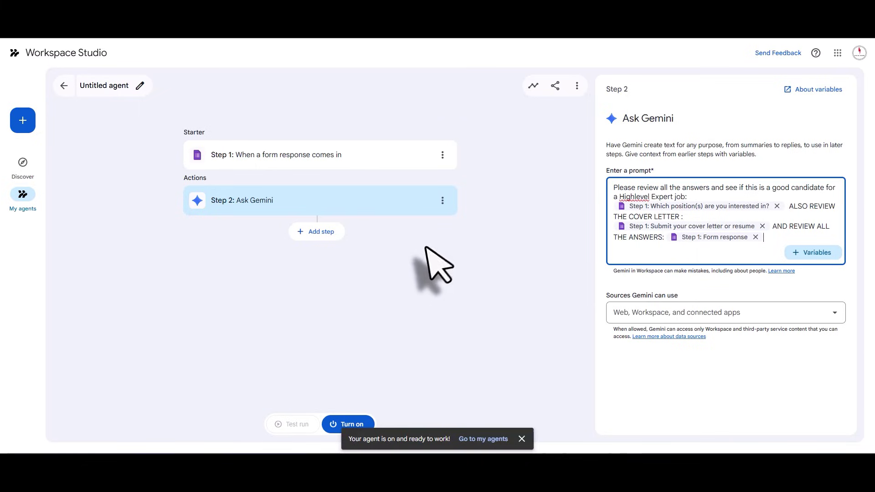
- Add a Check if step after Ask Gemini that tests Step 2's Content created by Gemini with the "is" condition
{"action": "left_click", "coordinate": [321, 232]}
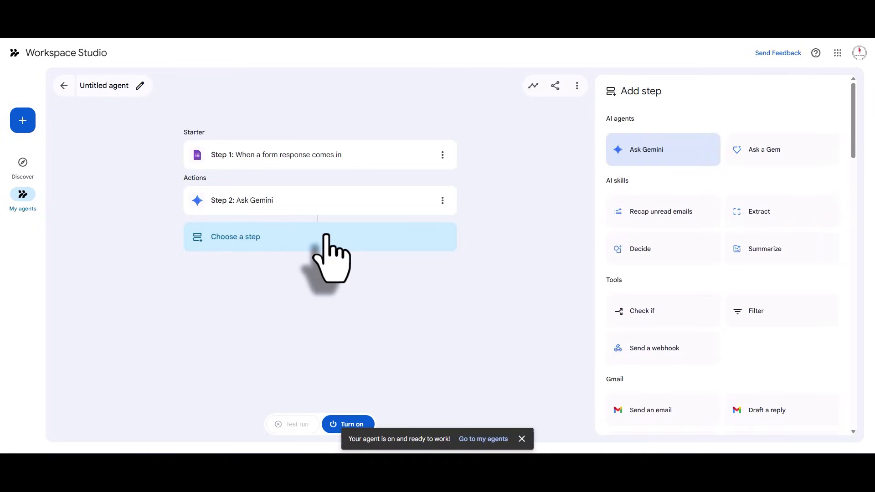
{"action": "left_click", "coordinate": [671, 315]}
{"action": "left_click", "coordinate": [797, 174]}
{"action": "left_click", "coordinate": [775, 209]}
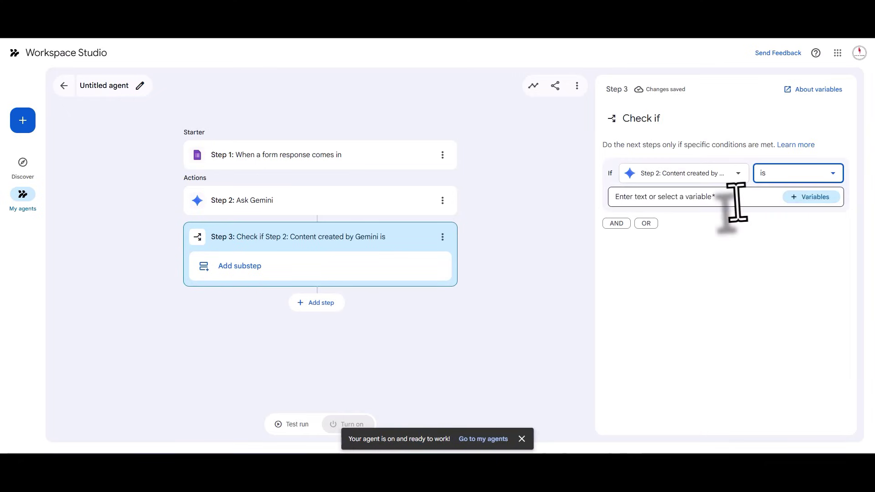
{"action": "left_click", "coordinate": [741, 200]}
- Extend the Ask Gemini prompt in Step 2 with "GIVE US AN ANSWER IF PASS OR FAIL."
{"action": "left_click", "coordinate": [328, 201]}
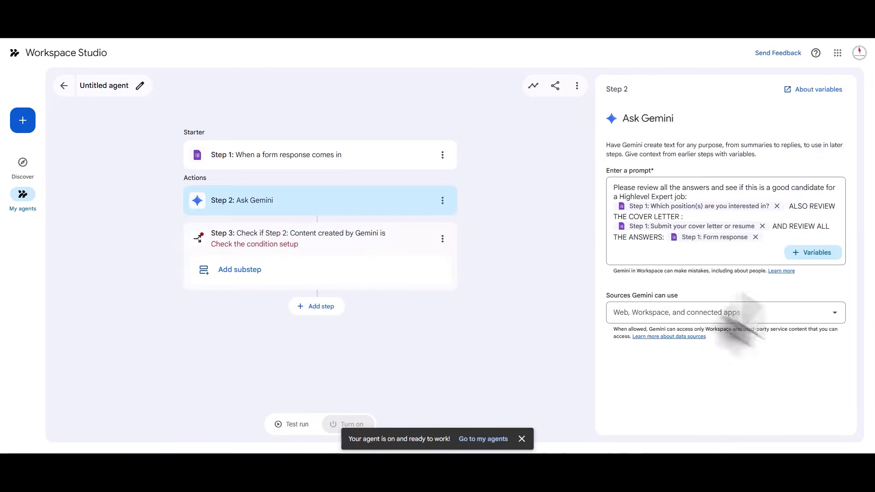
{"action": "left_click", "coordinate": [770, 240]}
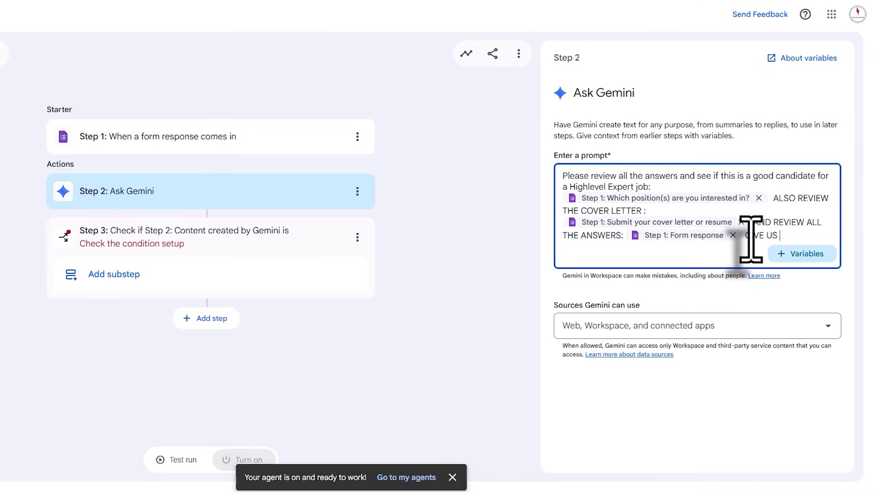
{"action": "type", "text": "GIVE US AN ANSWER IF "}
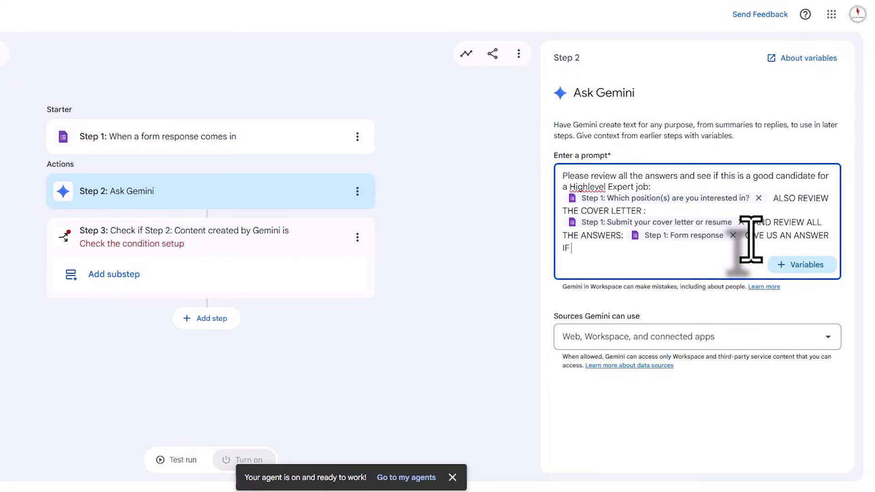
{"action": "type", "text": "PASS OR FAIL."}
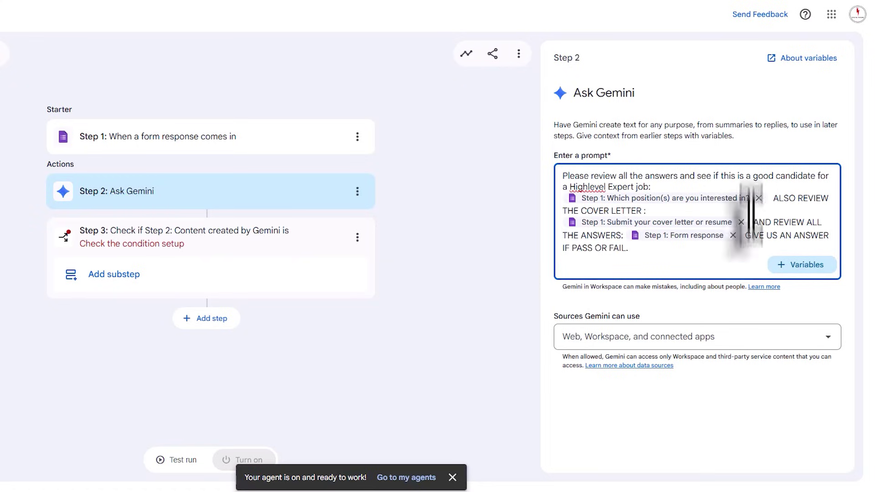
{"action": "left_click", "coordinate": [572, 337]}
{"action": "left_click", "coordinate": [555, 265]}
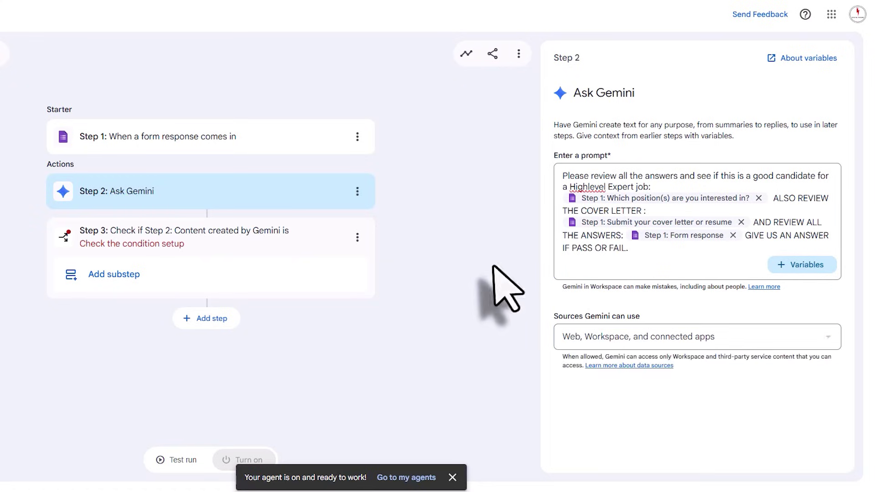
- Complete the Step 3 Check if condition with the comparison value "PASS"
{"action": "left_click", "coordinate": [169, 279]}
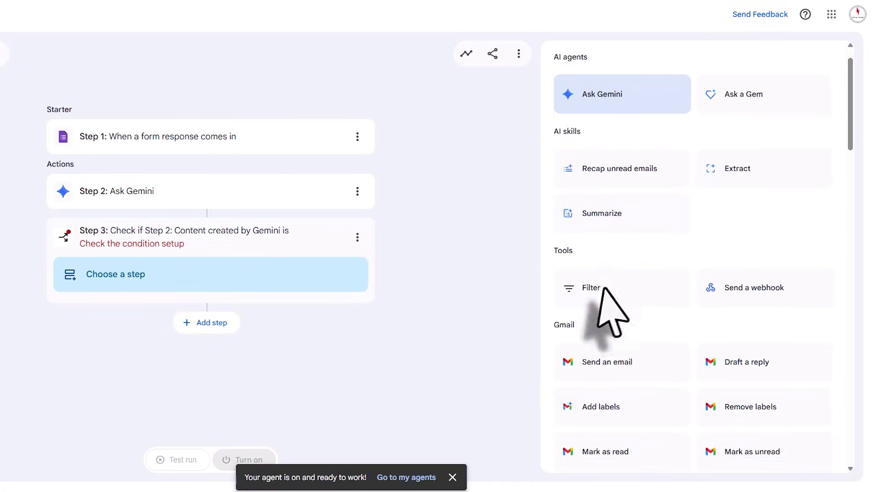
{"action": "scroll", "coordinate": [611, 309], "scroll_direction": "down", "scroll_amount": 1}
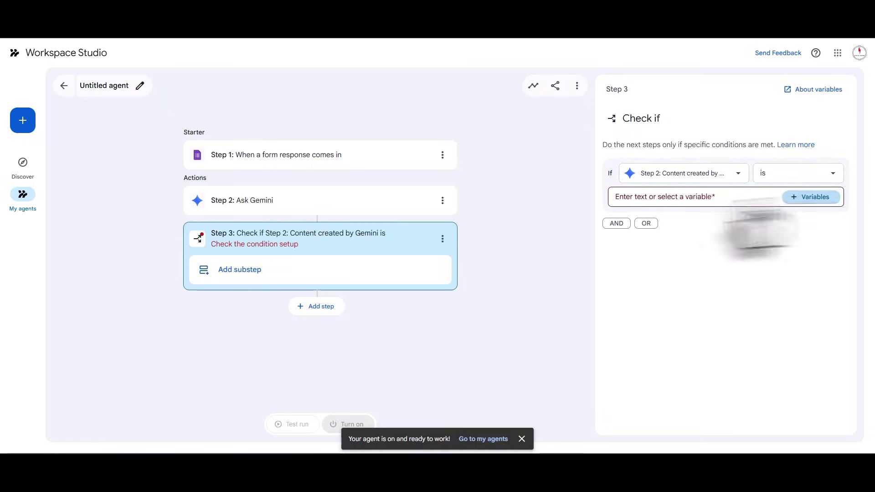
{"action": "left_click", "coordinate": [673, 197]}
{"action": "type", "text": "PASS"}
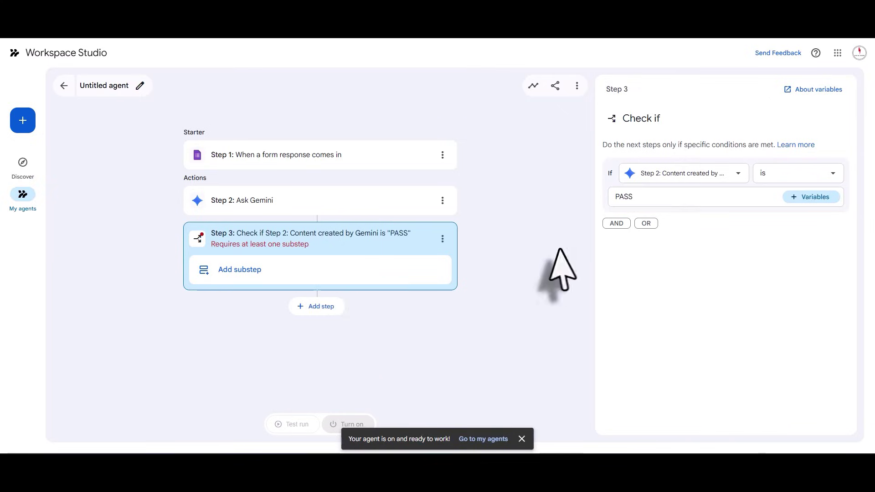
- Add a Gmail Send an email substep under the Check if step and address it to Digital Voltage
{"action": "left_click", "coordinate": [330, 276]}
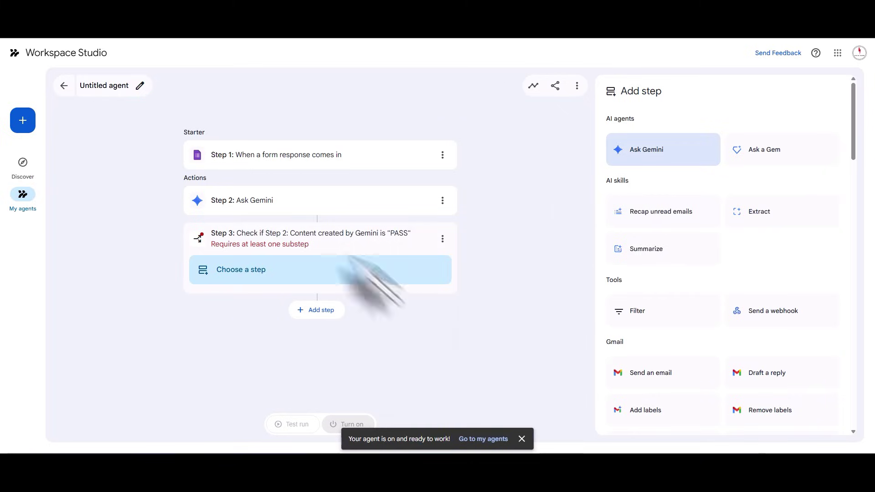
{"action": "scroll", "coordinate": [692, 228], "scroll_direction": "down", "scroll_amount": 1}
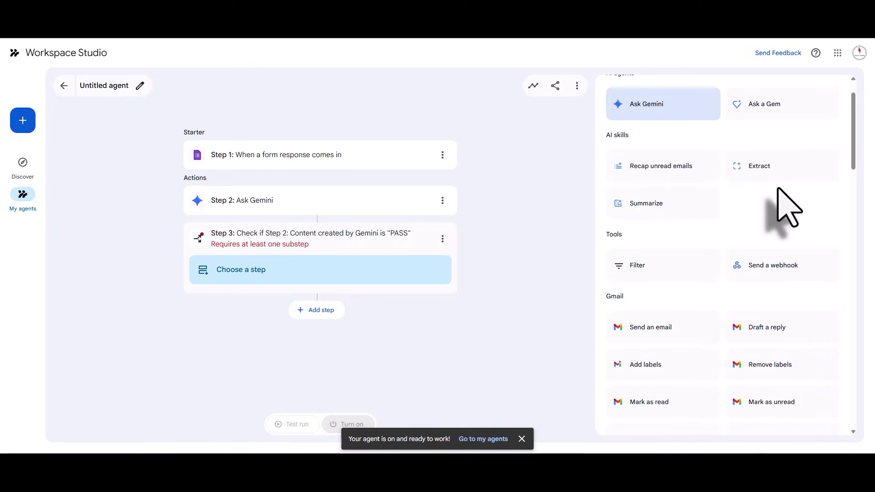
{"action": "scroll", "coordinate": [788, 208], "scroll_direction": "down", "scroll_amount": 3}
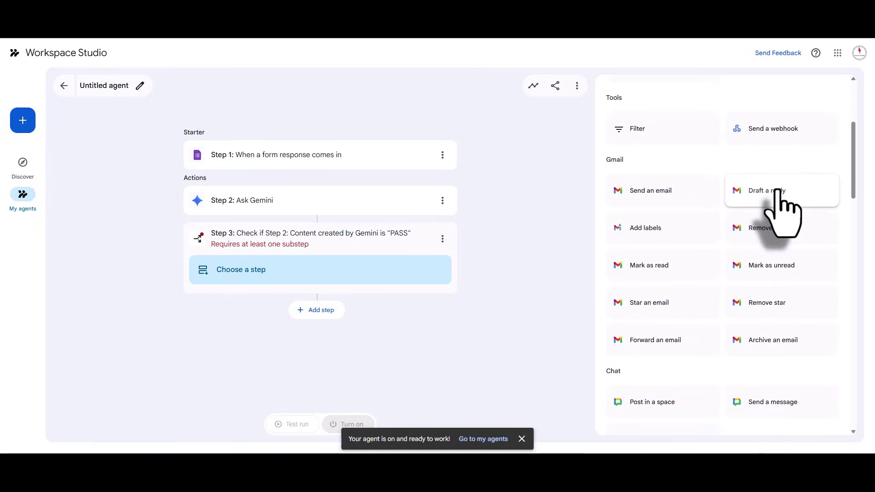
{"action": "left_click", "coordinate": [665, 196]}
{"action": "left_click", "coordinate": [732, 181]}
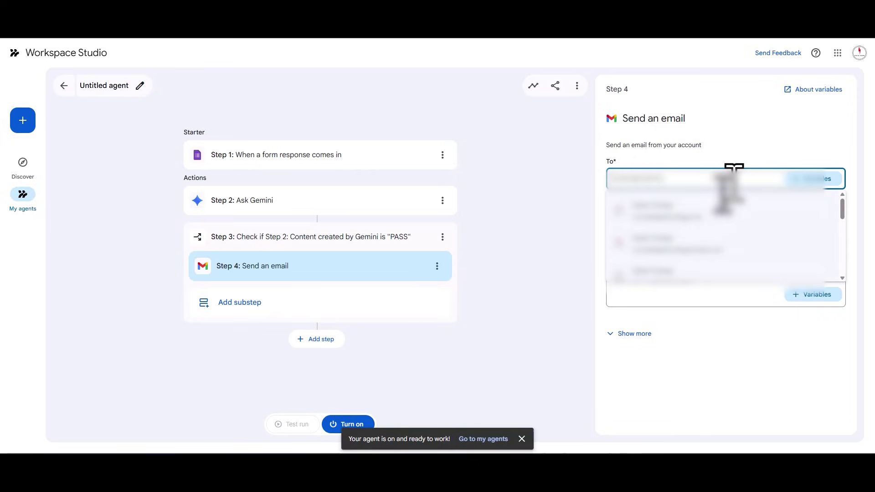
{"action": "left_click", "coordinate": [709, 206]}
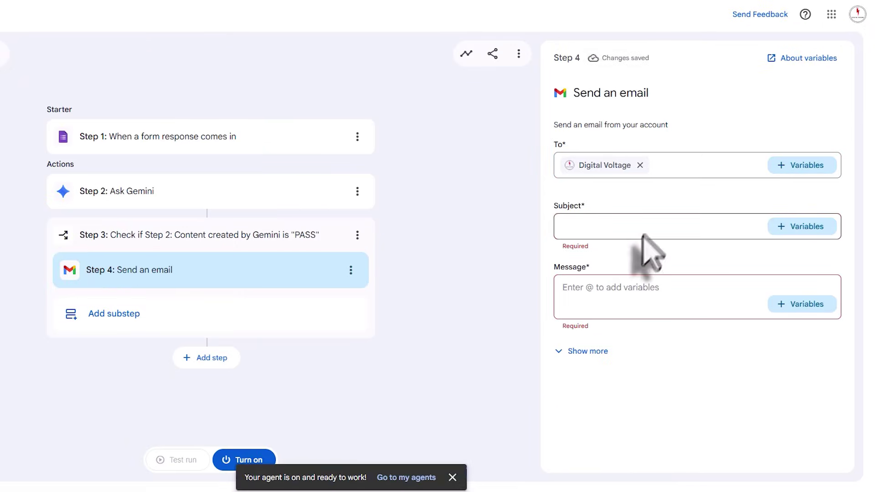
- Write "Good candidate found -" as the email's subject text
{"action": "left_click", "coordinate": [684, 229]}
{"action": "type", "text": "gOOD CANIDATE"}
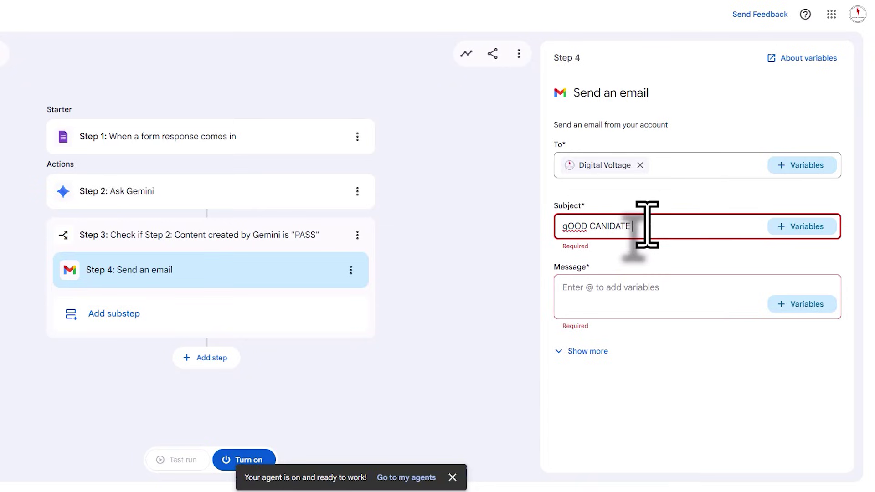
{"action": "right_click", "coordinate": [595, 226]}
{"action": "left_click", "coordinate": [639, 234]}
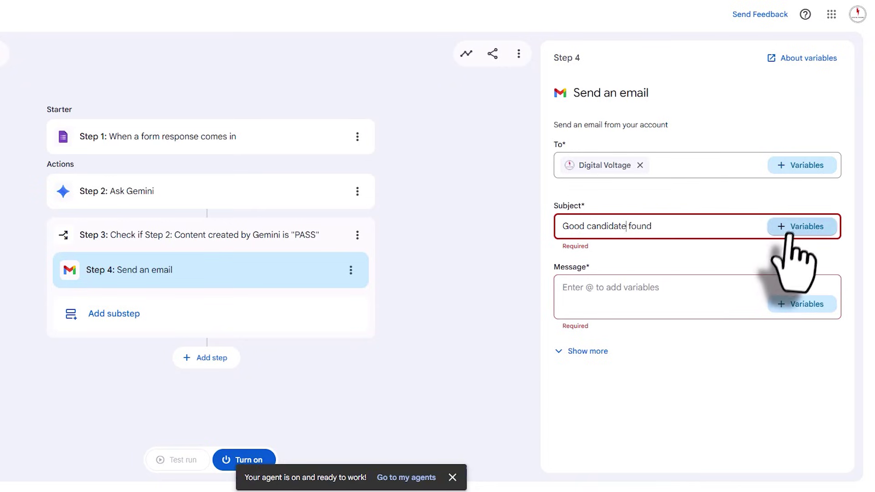
{"action": "type", "text": "-"}
- Append Step 1's Name variable, a dash and Step 1's Email variable to the email's subject
{"action": "left_click", "coordinate": [798, 226]}
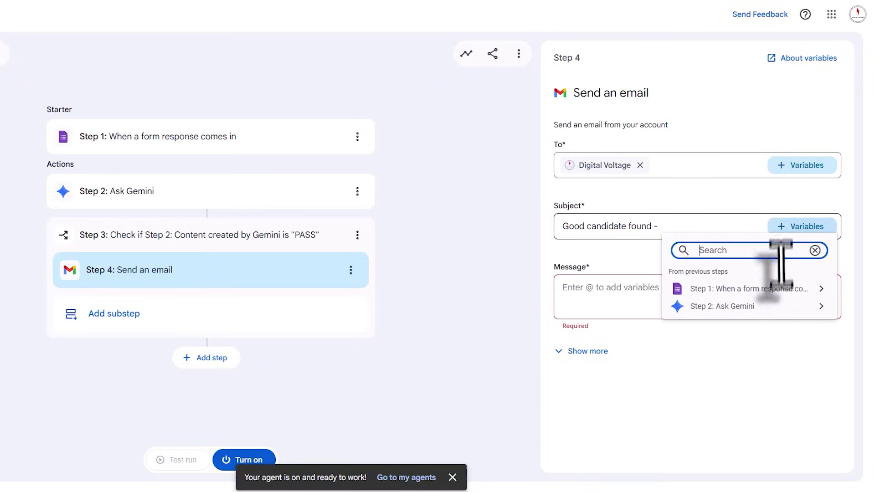
{"action": "left_click", "coordinate": [781, 289]}
{"action": "left_click", "coordinate": [777, 335]}
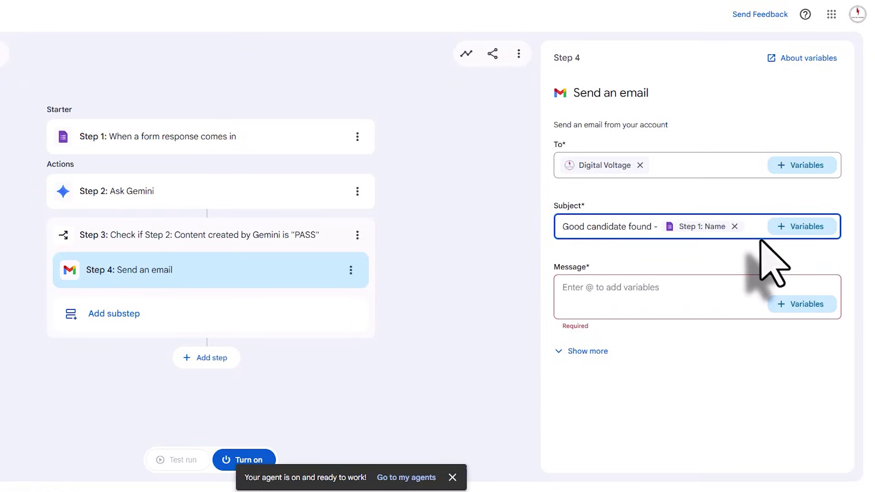
{"action": "left_click", "coordinate": [777, 227]}
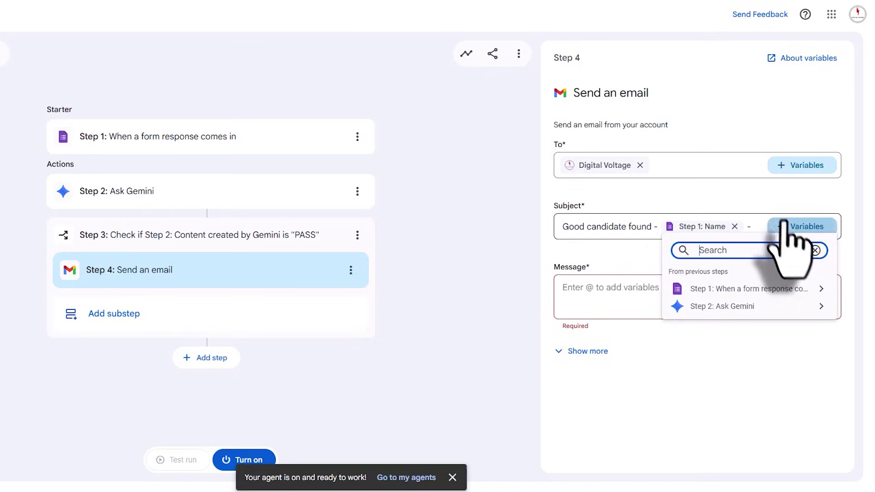
{"action": "left_click", "coordinate": [760, 290]}
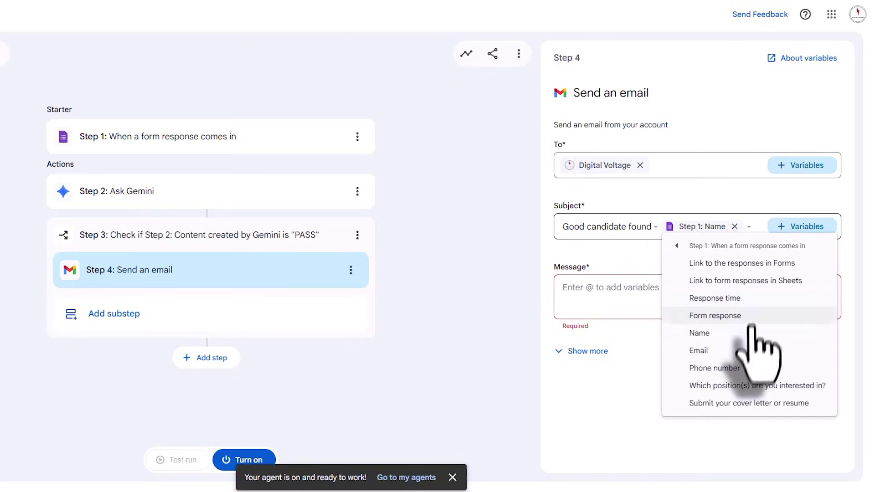
{"action": "left_click", "coordinate": [746, 350]}
- Fill the email's message with Step 2's Content created by Gemini variable
{"action": "left_click", "coordinate": [629, 301]}
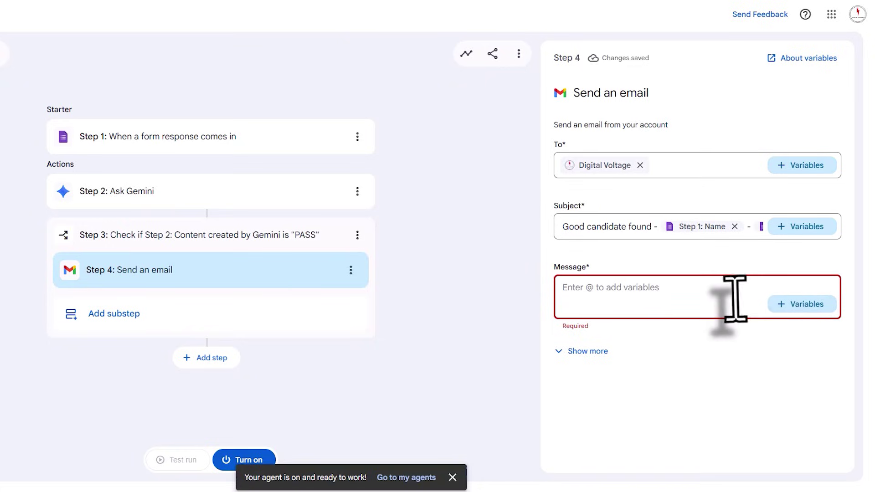
{"action": "left_click", "coordinate": [778, 305]}
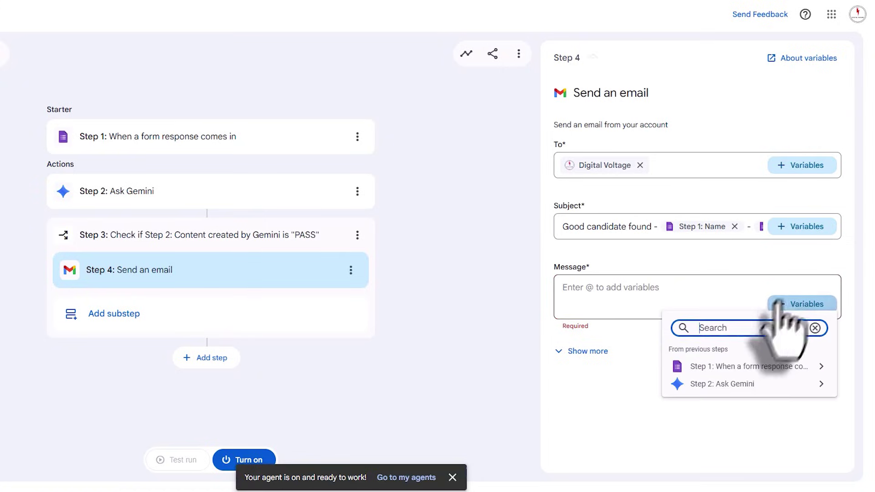
{"action": "left_click", "coordinate": [752, 384]}
{"action": "left_click", "coordinate": [735, 341]}
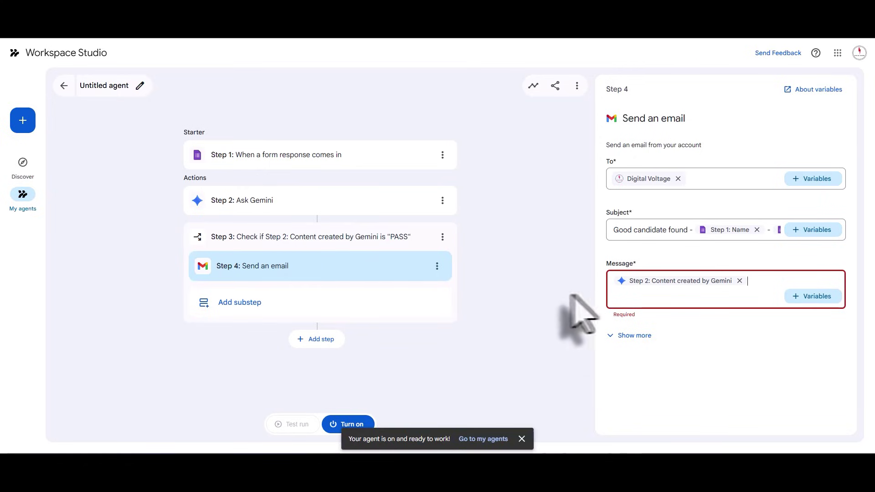
{"action": "left_click", "coordinate": [567, 296]}
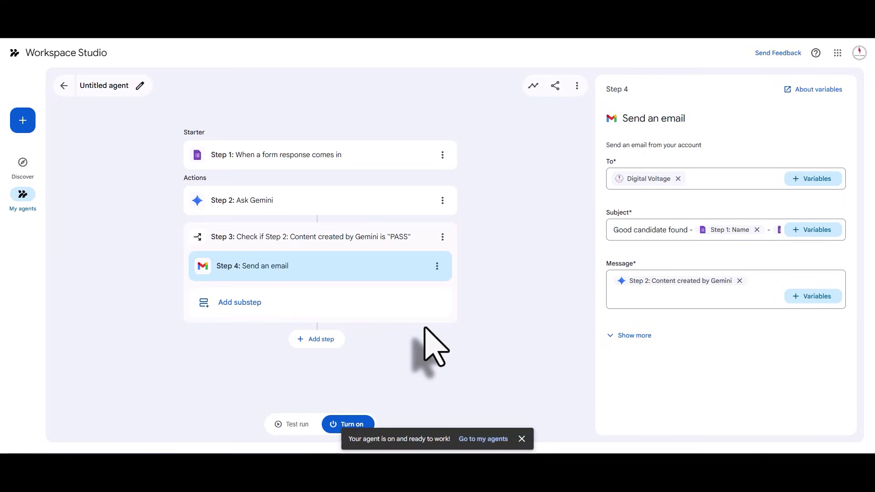
{"action": "left_click", "coordinate": [325, 341]}
{"action": "scroll", "coordinate": [747, 237], "scroll_direction": "down", "scroll_amount": 3}
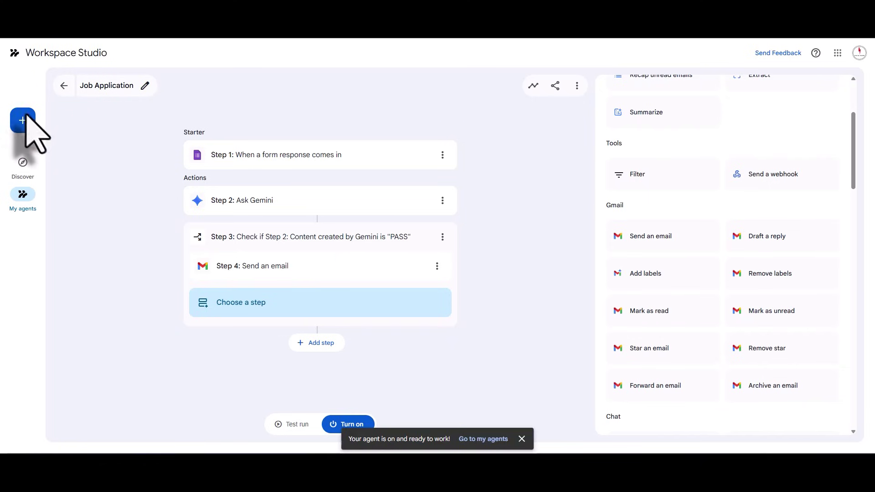
- Create a new agent with the On a schedule starter, apply the Weekdays at 8 AM preset and change the time to 9:00am
{"action": "left_click", "coordinate": [22, 121]}
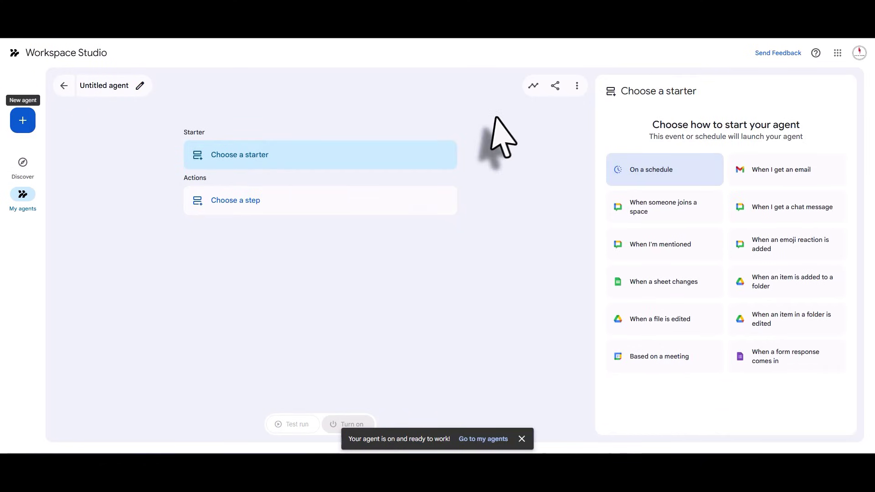
{"action": "left_click", "coordinate": [666, 167]}
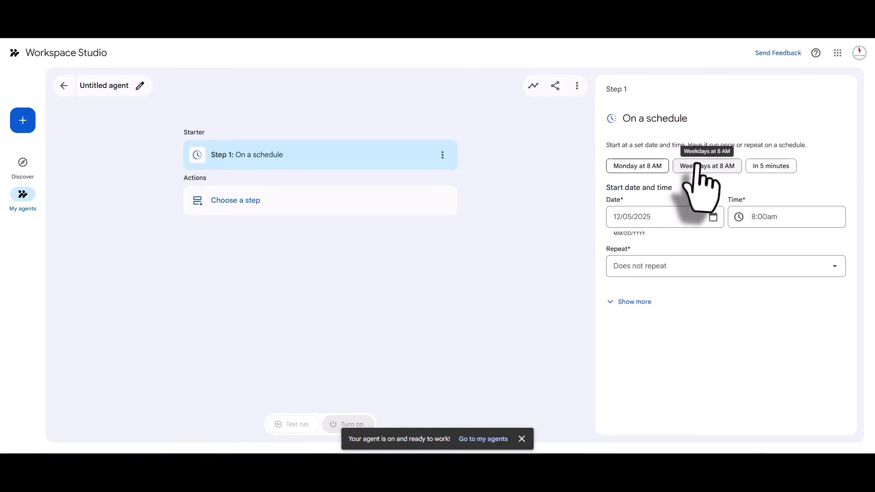
{"action": "left_click", "coordinate": [728, 168]}
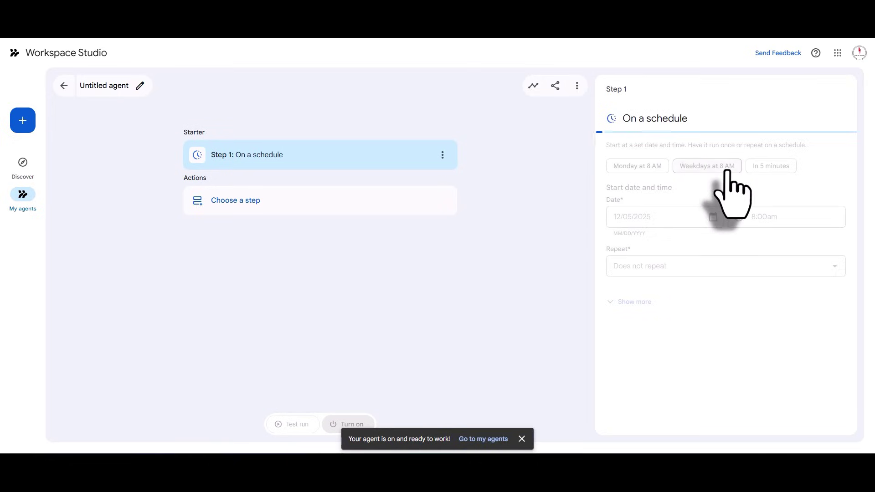
{"action": "left_click", "coordinate": [760, 220]}
{"action": "left_click", "coordinate": [744, 283]}
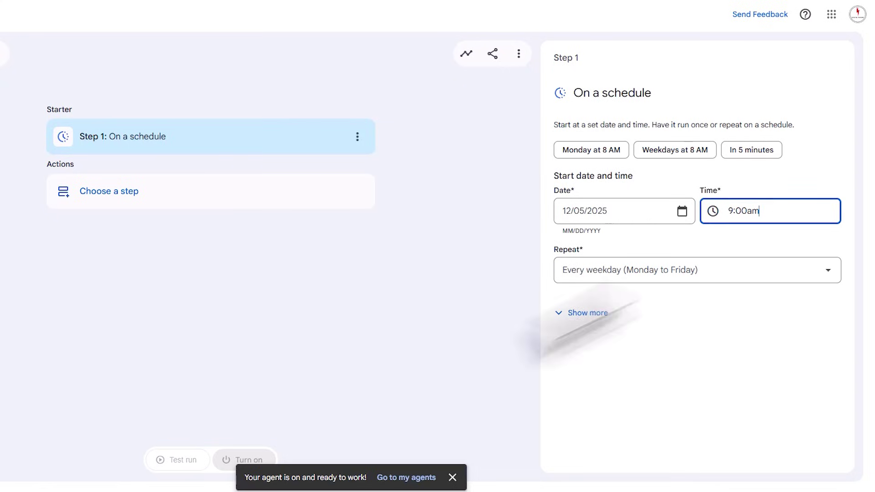
- Set the schedule to repeat Weekly and show its additional time zone setting
{"action": "left_click", "coordinate": [709, 277]}
{"action": "scroll", "coordinate": [720, 310], "scroll_direction": "down", "scroll_amount": 3}
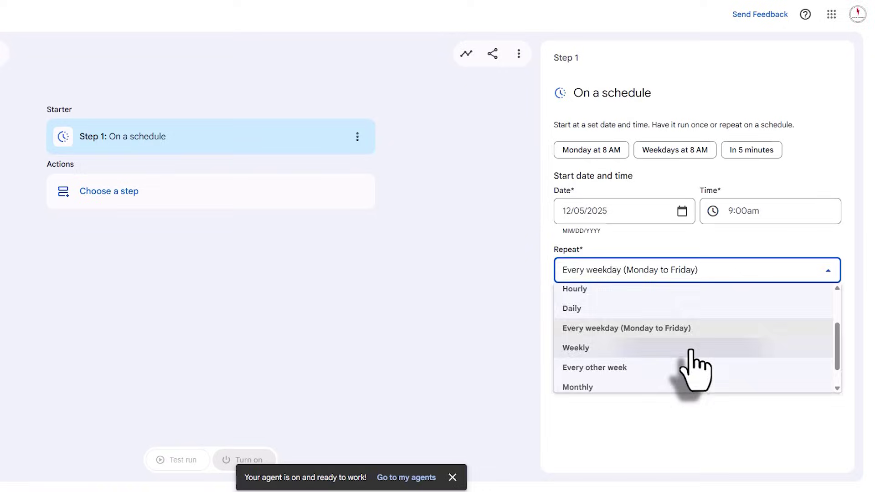
{"action": "left_click", "coordinate": [689, 347]}
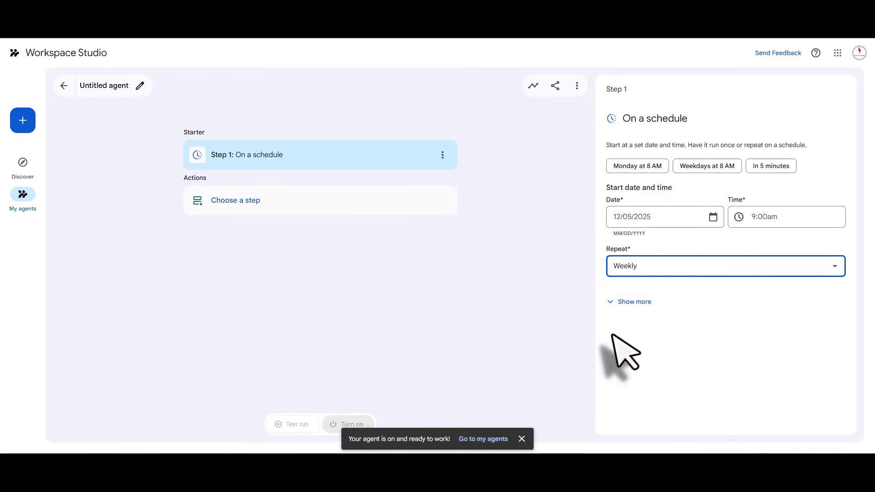
{"action": "left_click", "coordinate": [626, 302]}
{"action": "left_click", "coordinate": [626, 302]}
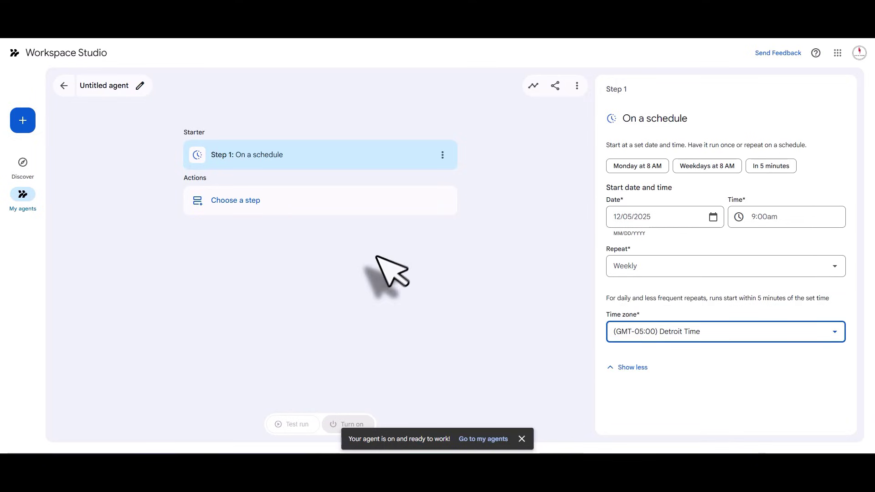
- Add a Recap unread emails step to the scheduled agent and set its summary time range to Last 7 days
{"action": "left_click", "coordinate": [272, 211]}
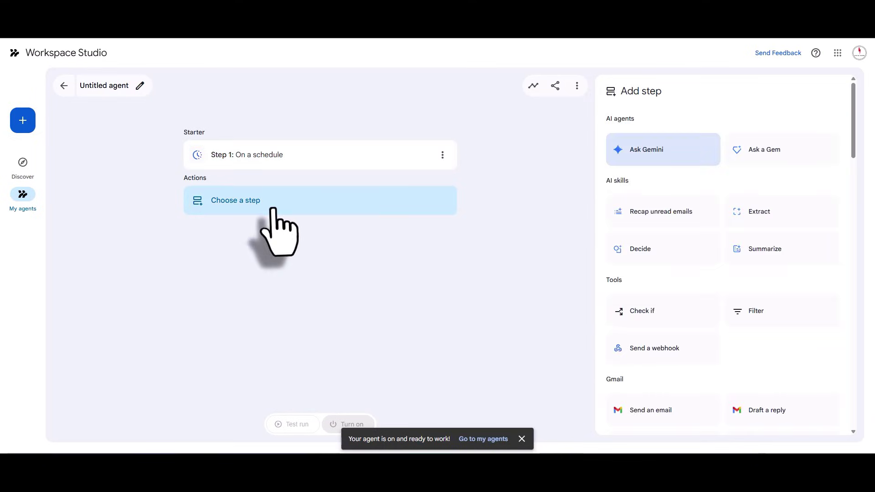
{"action": "left_click", "coordinate": [663, 220]}
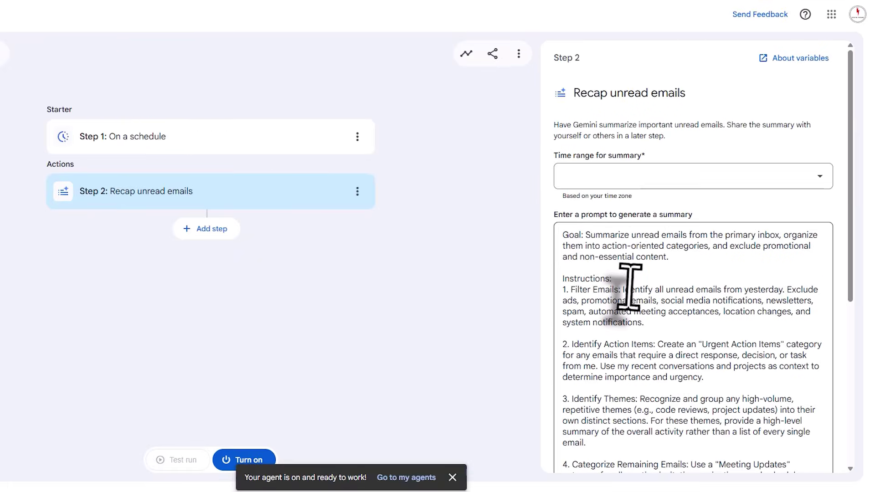
{"action": "scroll", "coordinate": [669, 280], "scroll_direction": "down", "scroll_amount": 6}
{"action": "scroll", "coordinate": [675, 285], "scroll_direction": "up", "scroll_amount": 6}
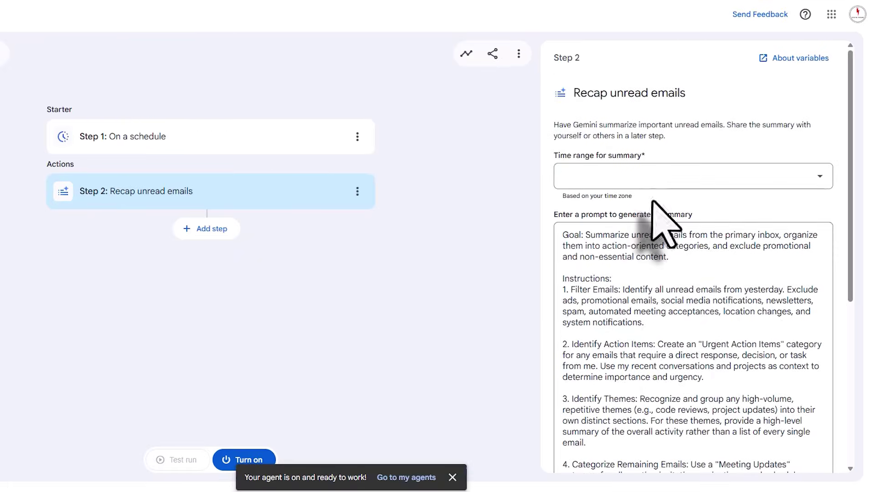
{"action": "left_click", "coordinate": [660, 176]}
{"action": "left_click", "coordinate": [636, 243]}
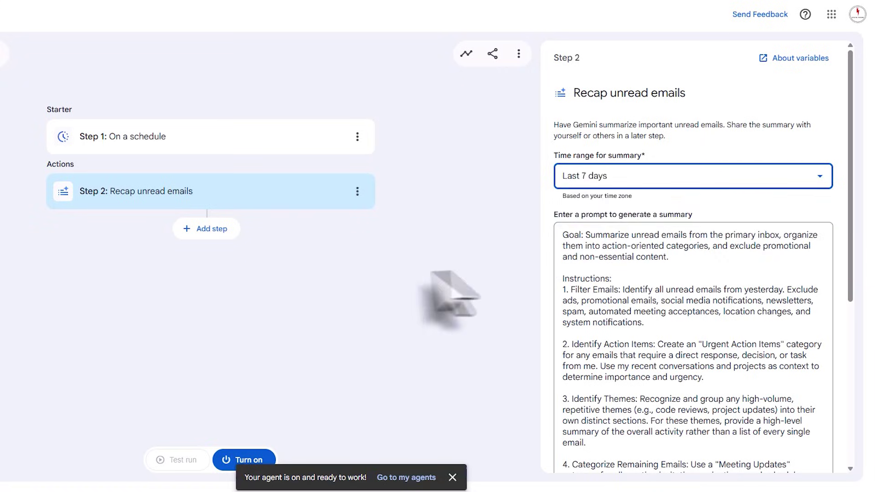
- Add a Gmail Send an email step after the Recap unread emails step
{"action": "scroll", "coordinate": [729, 273], "scroll_direction": "down", "scroll_amount": 10}
{"action": "left_click", "coordinate": [319, 232]}
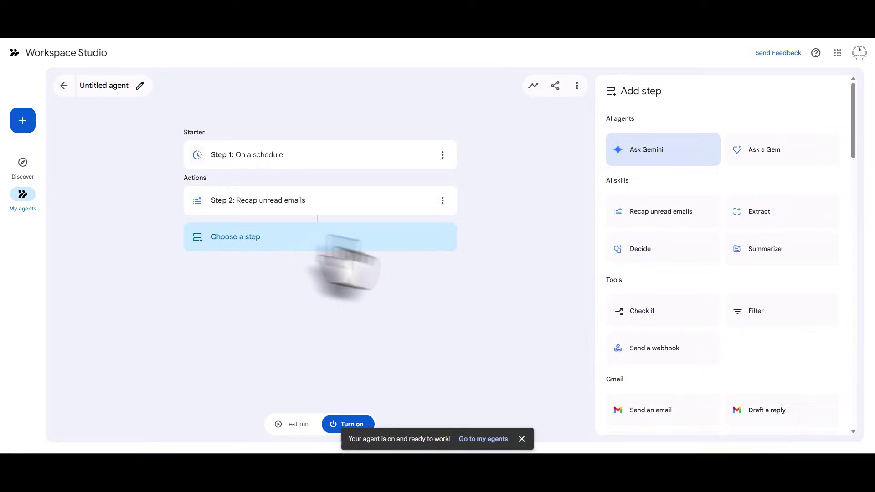
{"action": "scroll", "coordinate": [707, 296], "scroll_direction": "down", "scroll_amount": 3}
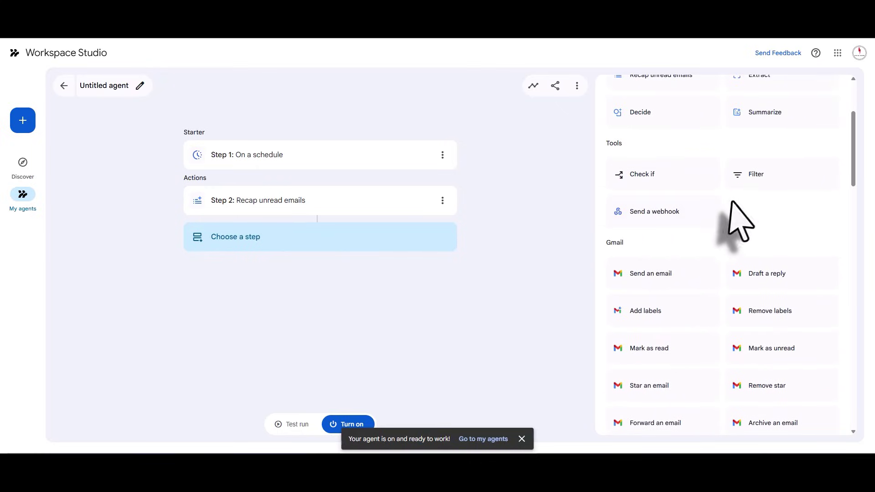
{"action": "scroll", "coordinate": [711, 228], "scroll_direction": "down", "scroll_amount": 1}
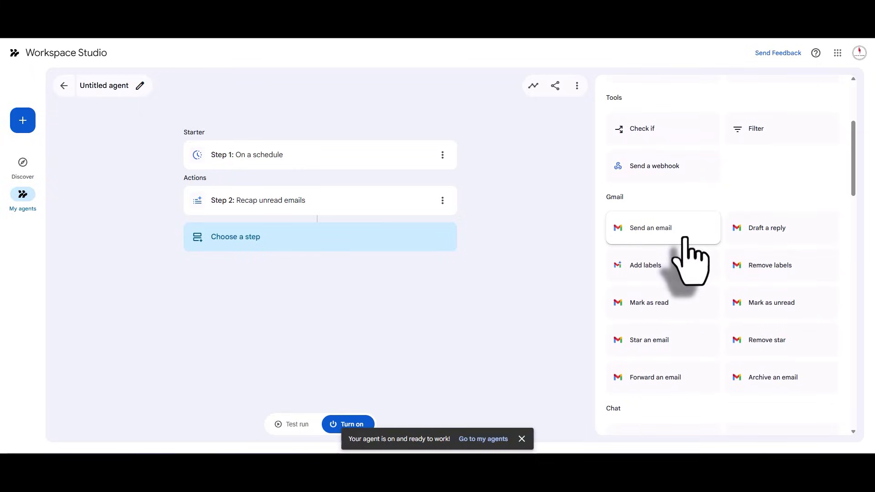
{"action": "left_click", "coordinate": [686, 238]}
- Address the email to the Digital Voltage account and set its subject to "Recap of the week of emails"
{"action": "left_click", "coordinate": [645, 179]}
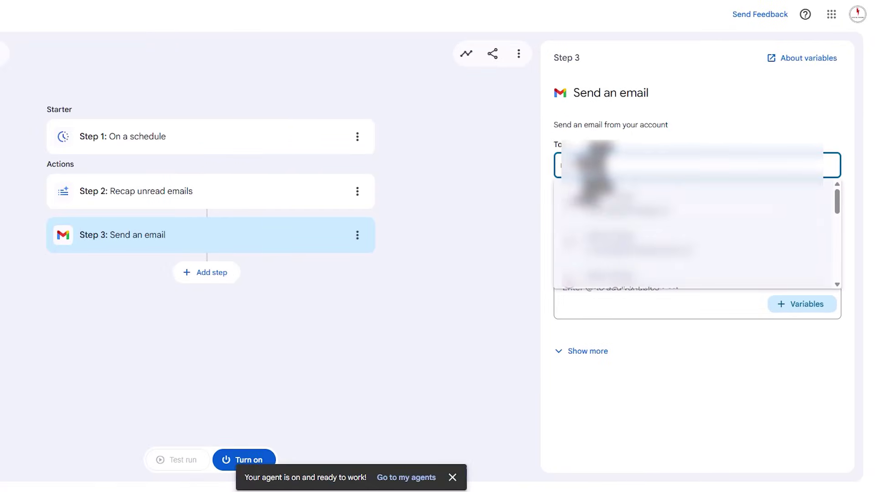
{"action": "left_click", "coordinate": [625, 219]}
{"action": "left_click", "coordinate": [689, 226]}
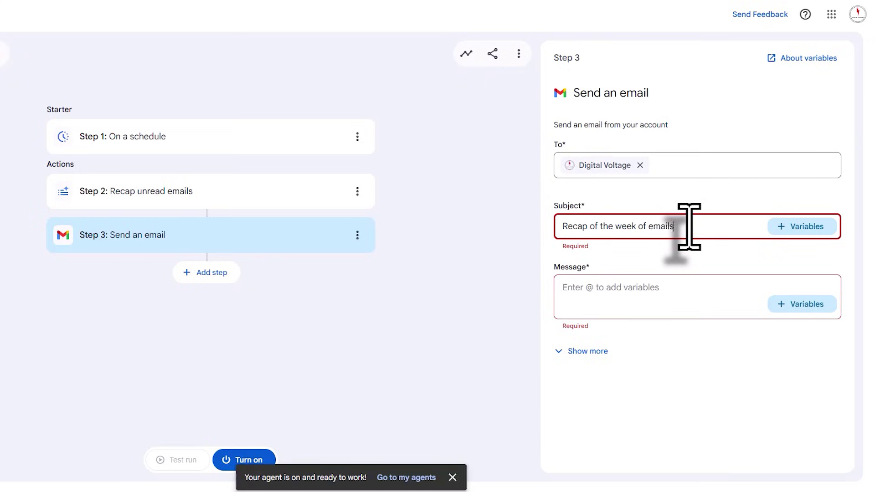
- Fill the email's message with Step 2's Summary of unread email variable
{"action": "left_click", "coordinate": [672, 290]}
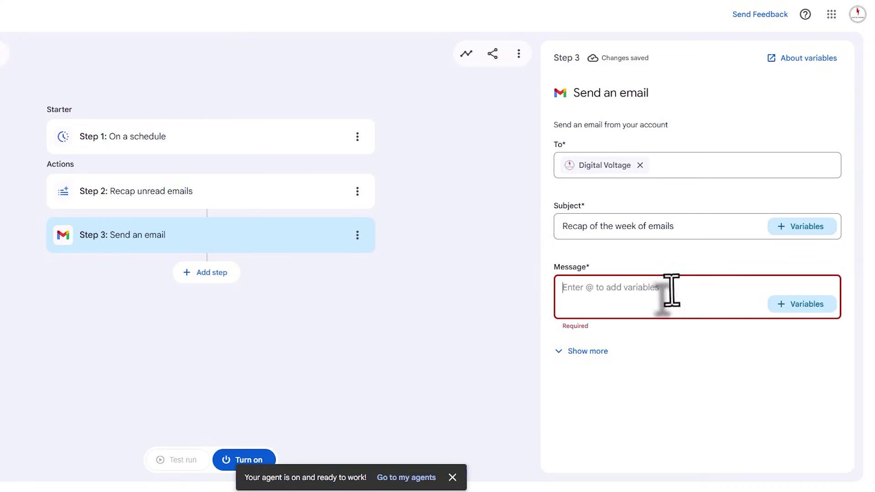
{"action": "left_click", "coordinate": [811, 304]}
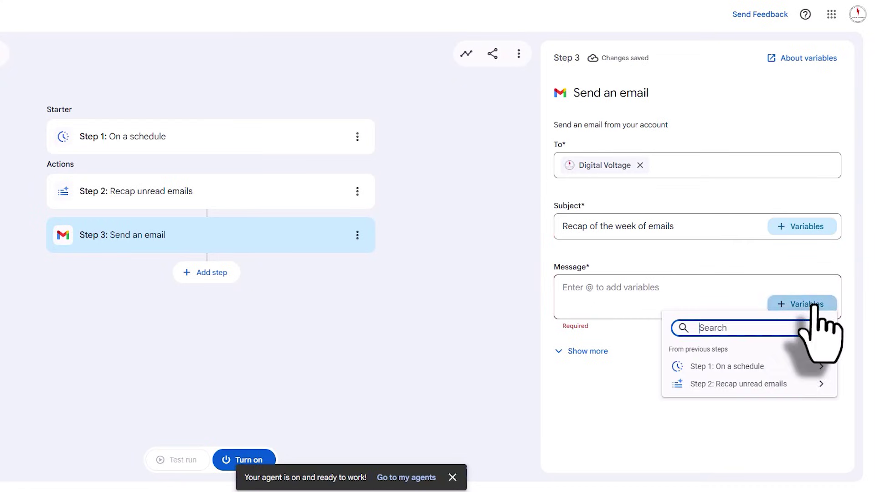
{"action": "left_click", "coordinate": [763, 385]}
{"action": "left_click", "coordinate": [750, 340]}
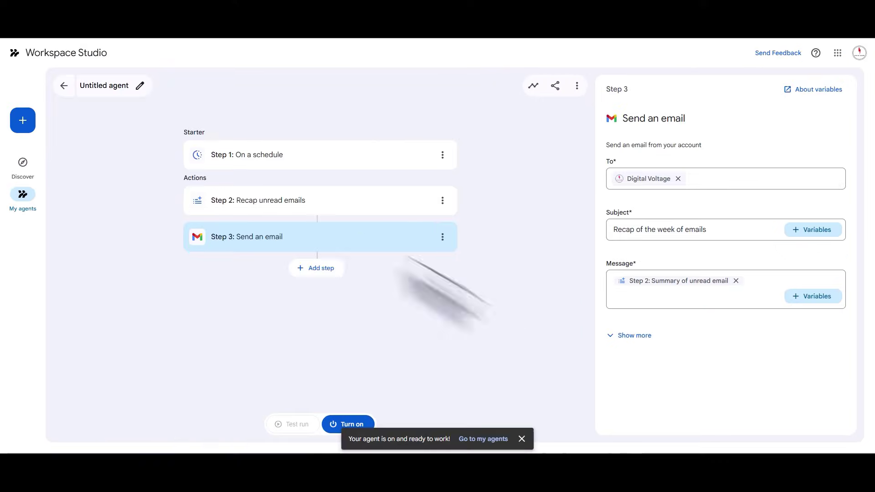
- Rename the untitled agent as "Summary of unread", correcting the misspelled first word with the spelling suggestion
{"action": "left_click", "coordinate": [99, 86]}
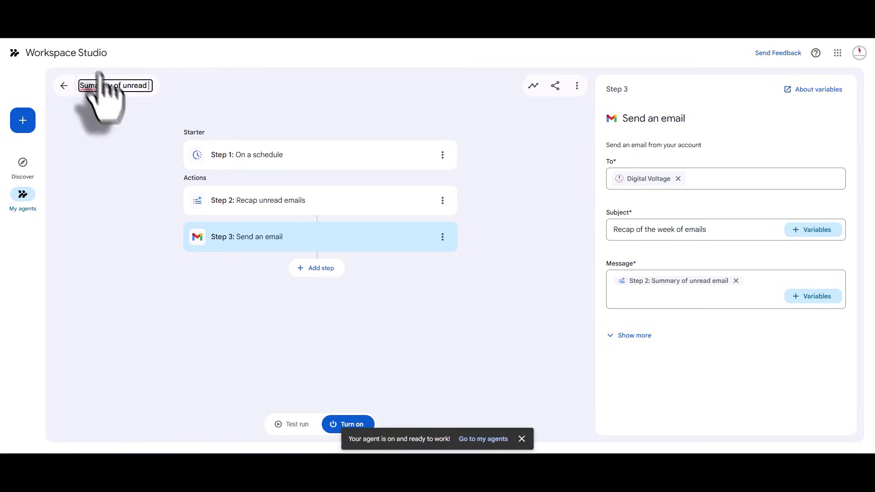
{"action": "right_click", "coordinate": [100, 86]}
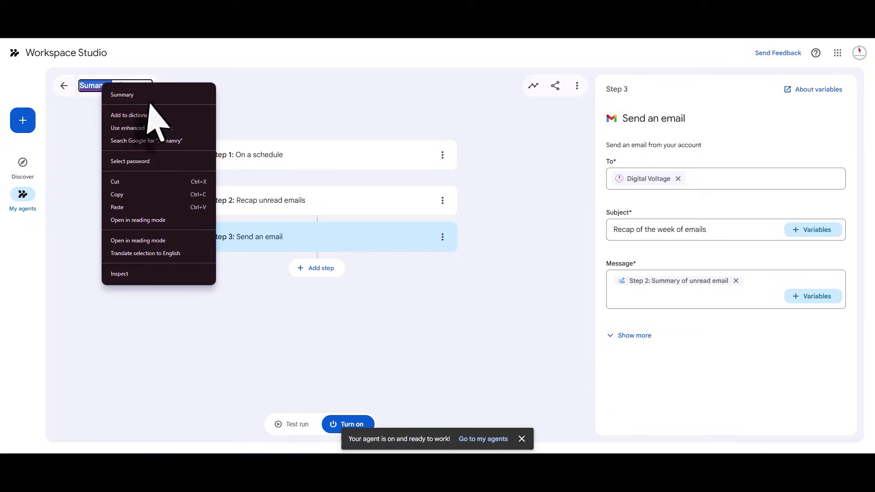
{"action": "left_click", "coordinate": [172, 95]}
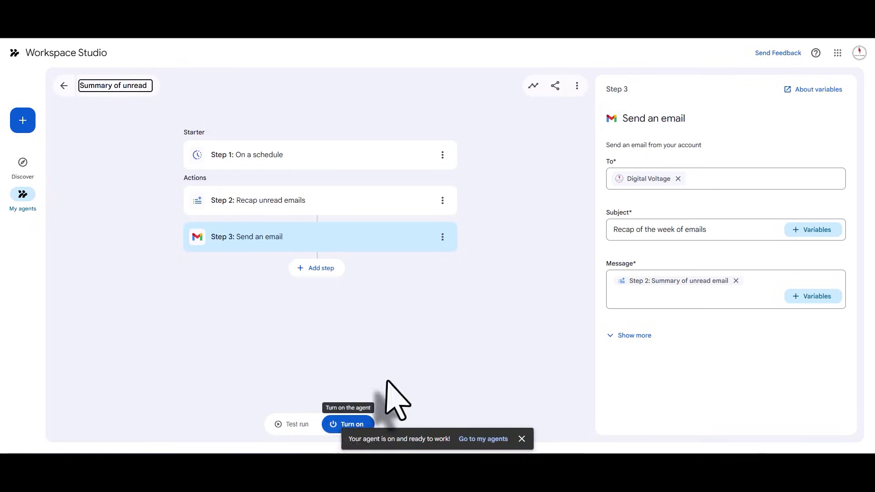